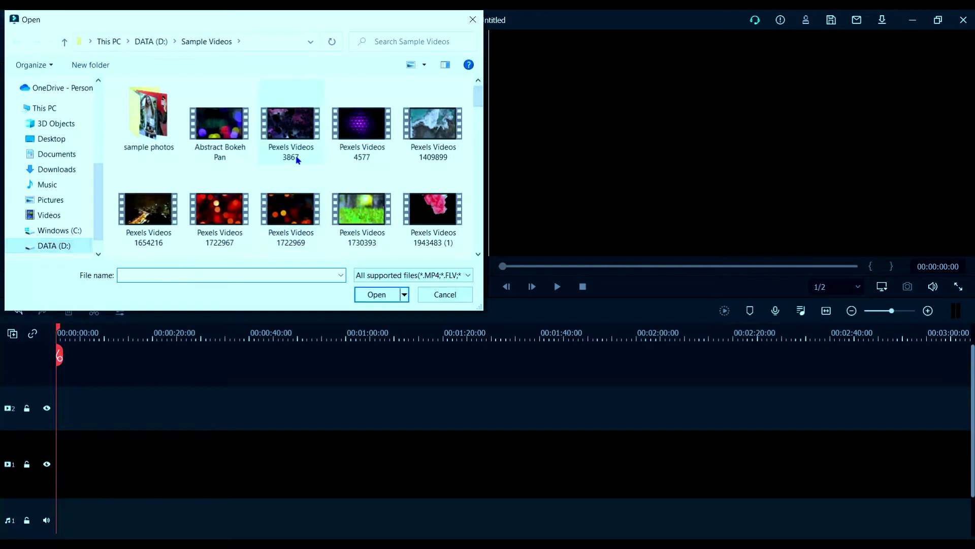
Import six pictures from the sample photos folder into the project media, including pexels-dreamlens-production-3711677.
double_click(146, 146)
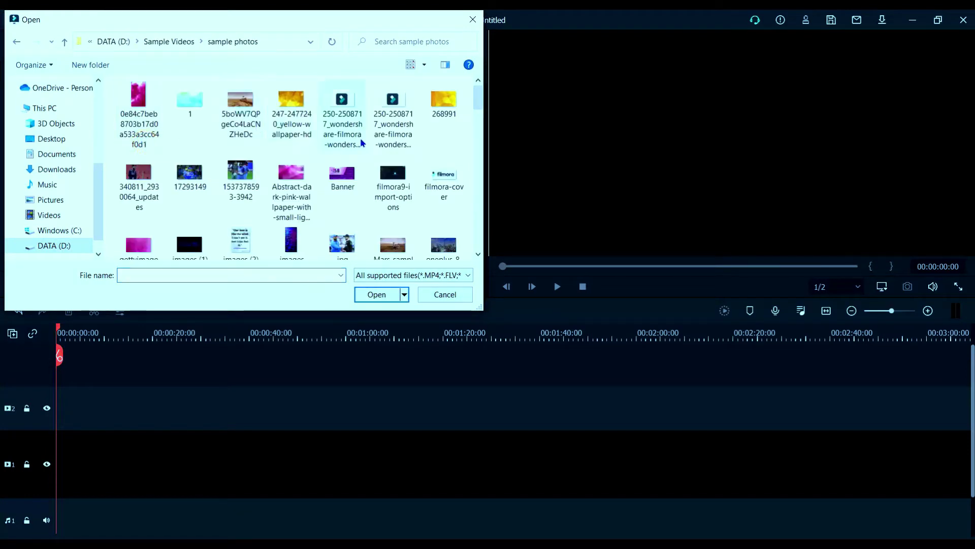
scroll(392, 146, down, 5)
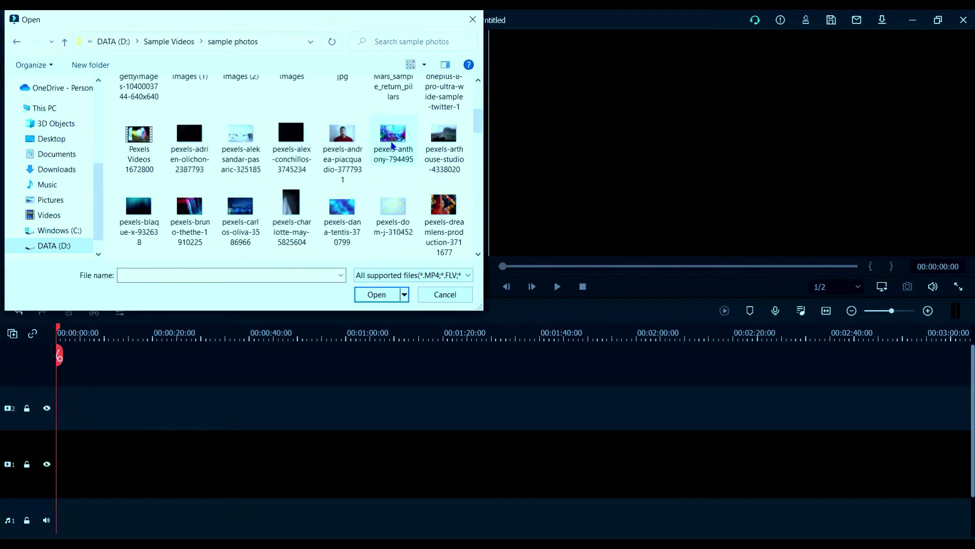
click(456, 215)
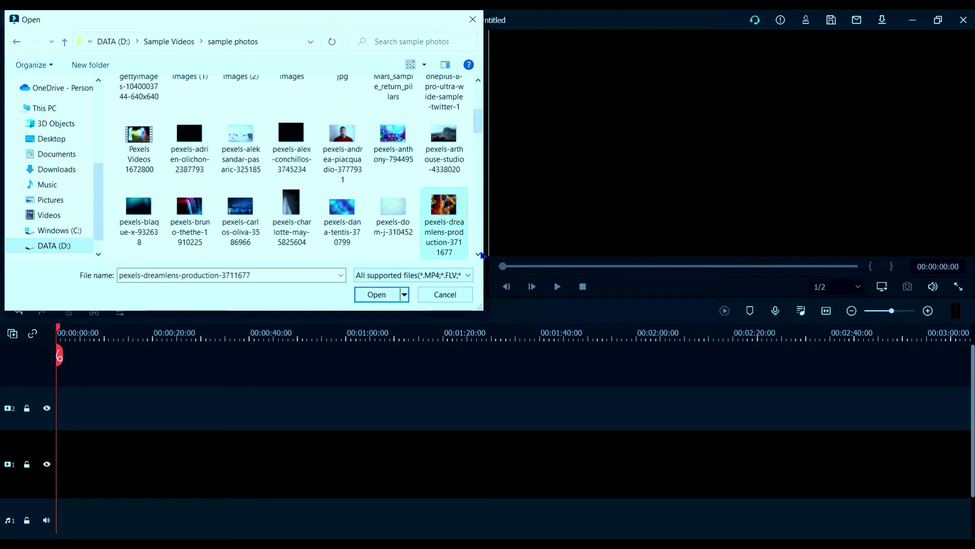
scroll(483, 255, down, 8)
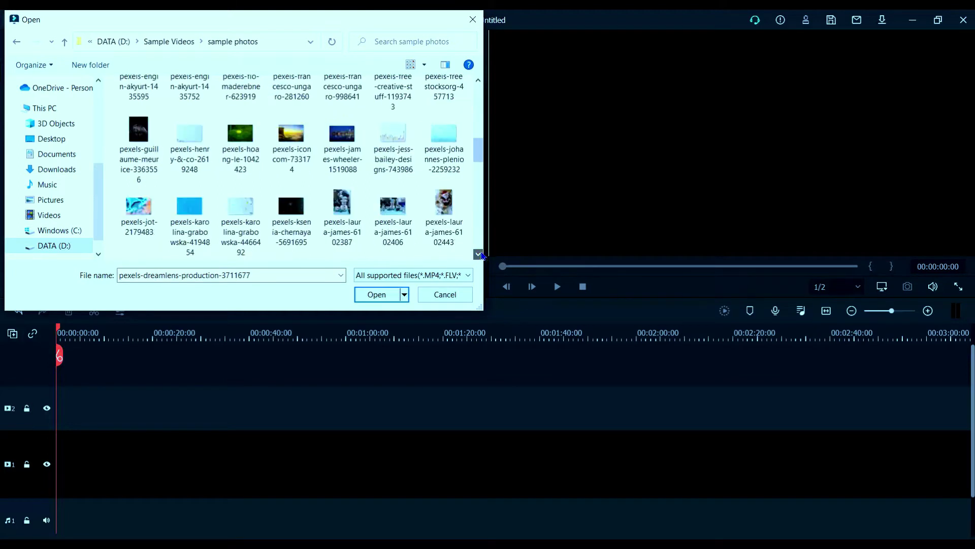
click(481, 254)
scroll(481, 254, down, 3)
click(376, 294)
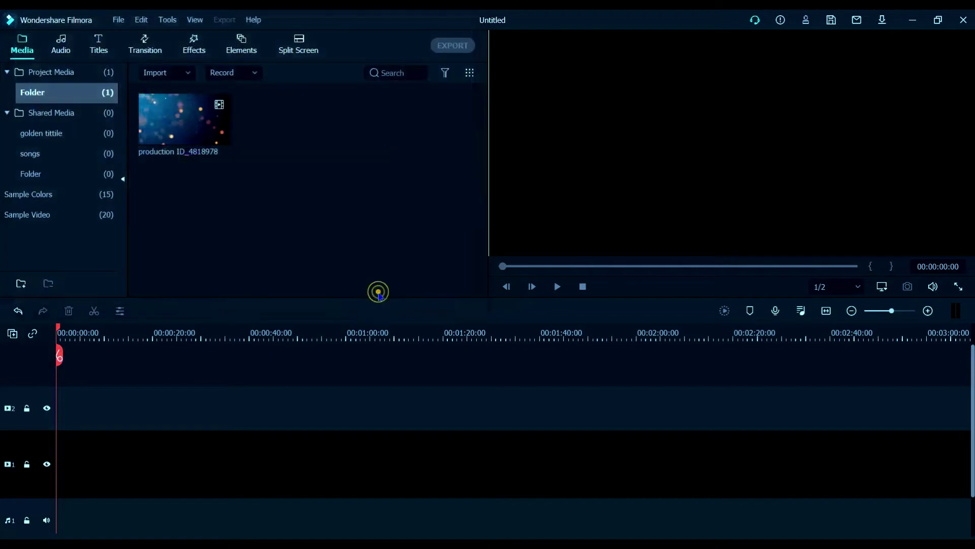
click(379, 289)
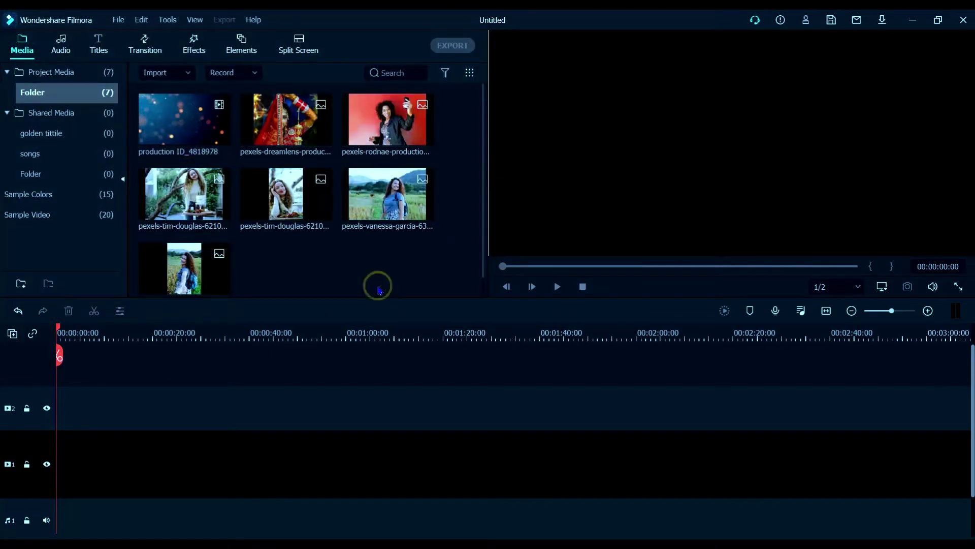
Place the production ID_4818978 background video at the start of video track 2, keeping the project settings of 1920 x 1080 25fps.
mouse_move(207, 127)
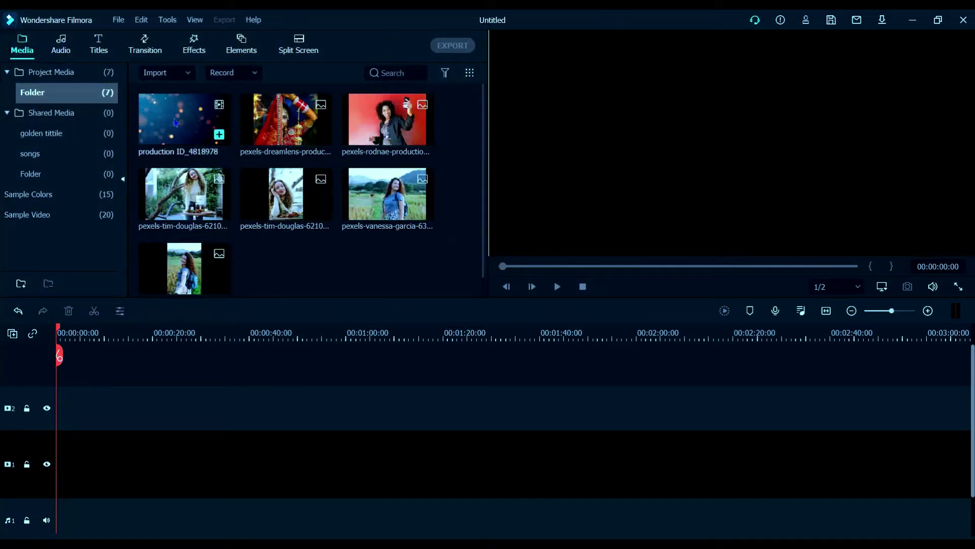
drag(174, 122, 64, 408)
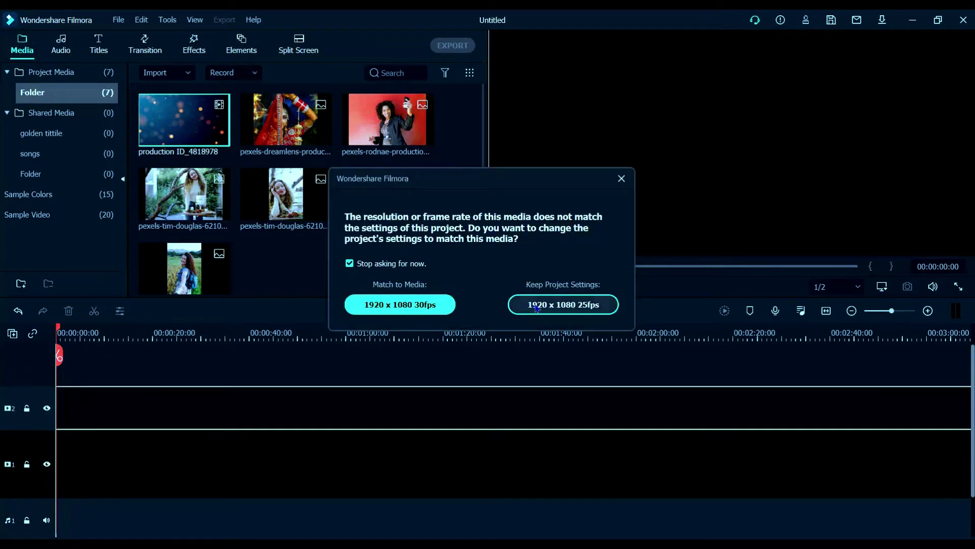
click(536, 305)
Line up the six photos back to back on a new track above the background video, starting at about 31 seconds.
mouse_move(288, 157)
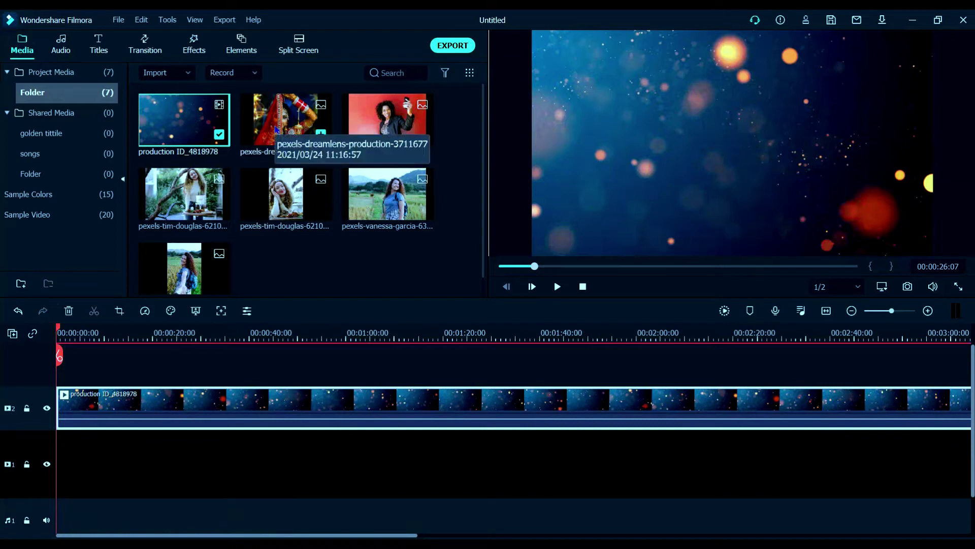
drag(276, 130, 209, 366)
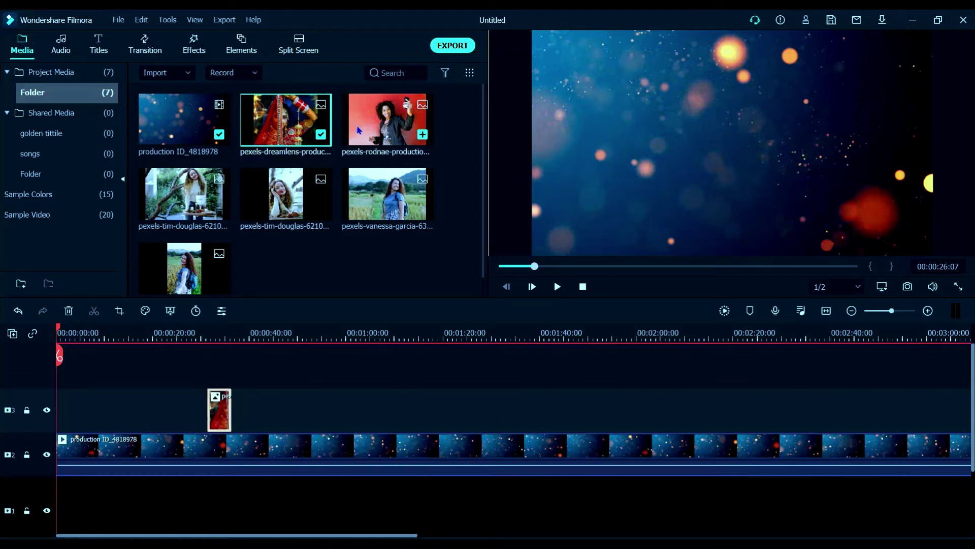
drag(370, 130, 236, 398)
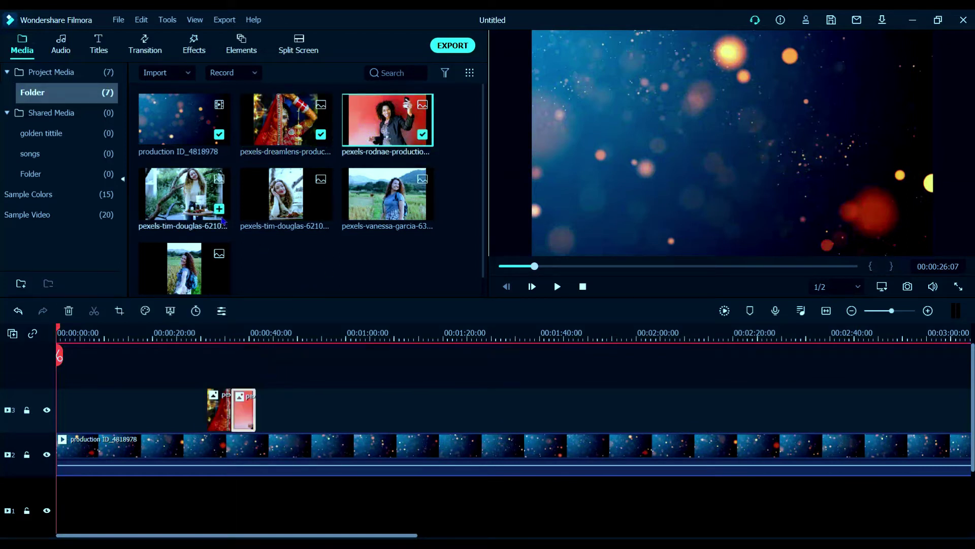
drag(186, 203, 268, 404)
drag(269, 221, 285, 397)
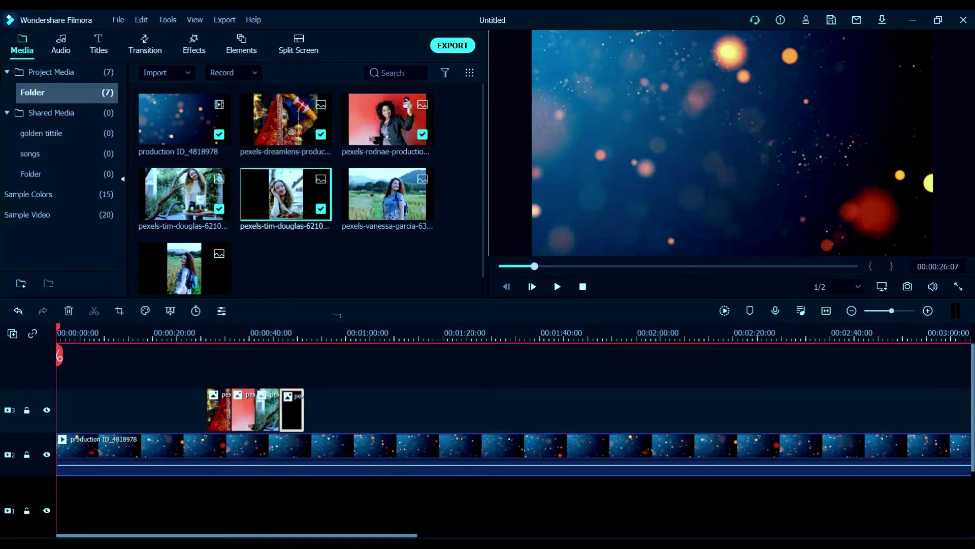
drag(377, 207, 310, 395)
drag(193, 274, 330, 395)
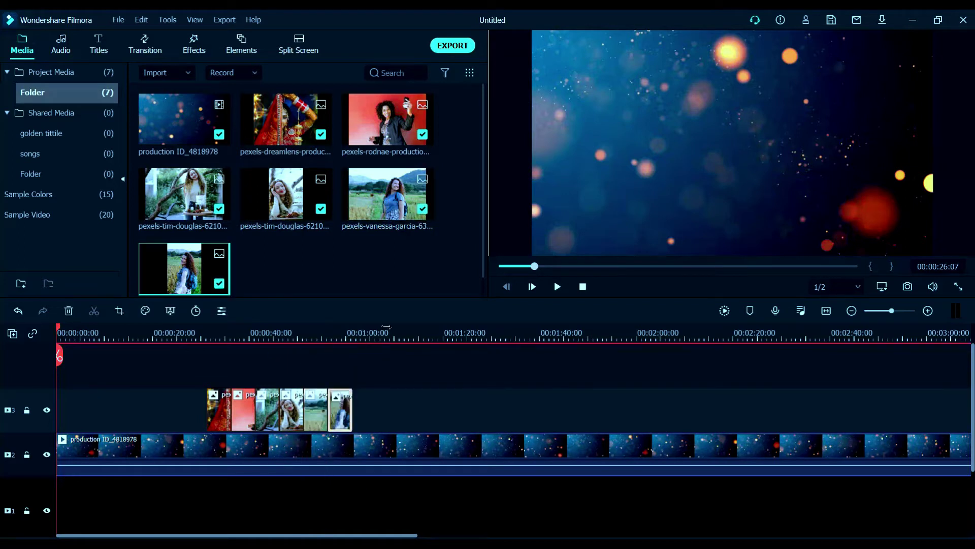
Shrink the bride photo to about half the frame width and center it over the background video.
click(216, 339)
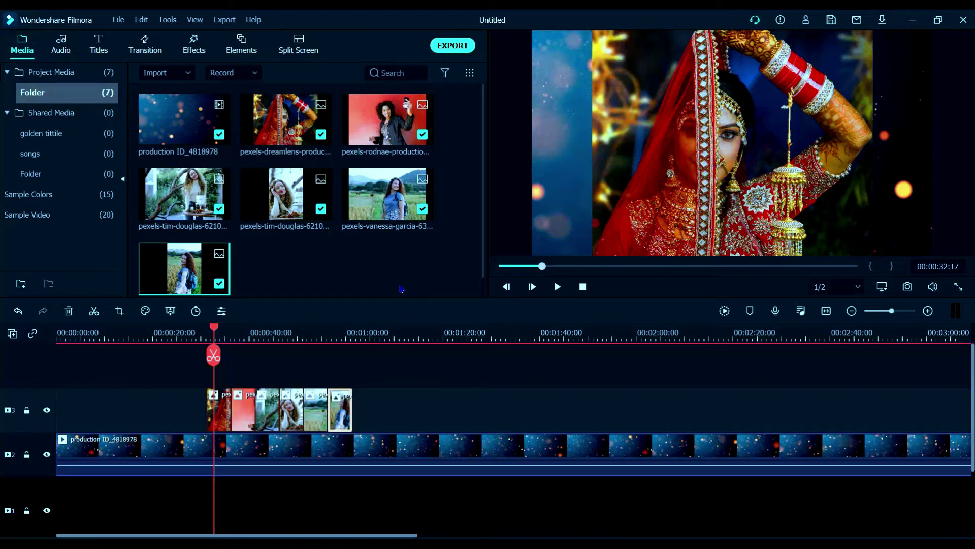
click(223, 420)
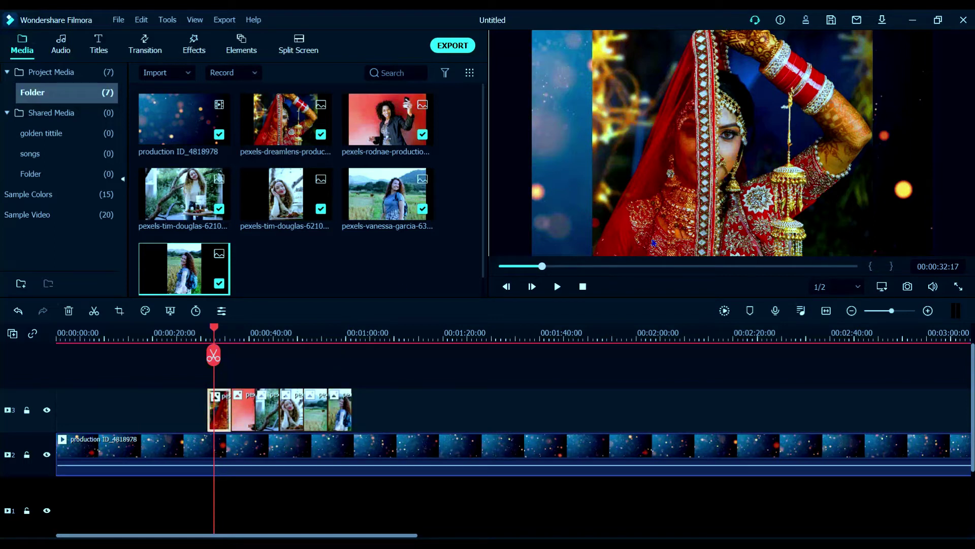
drag(593, 30, 672, 94)
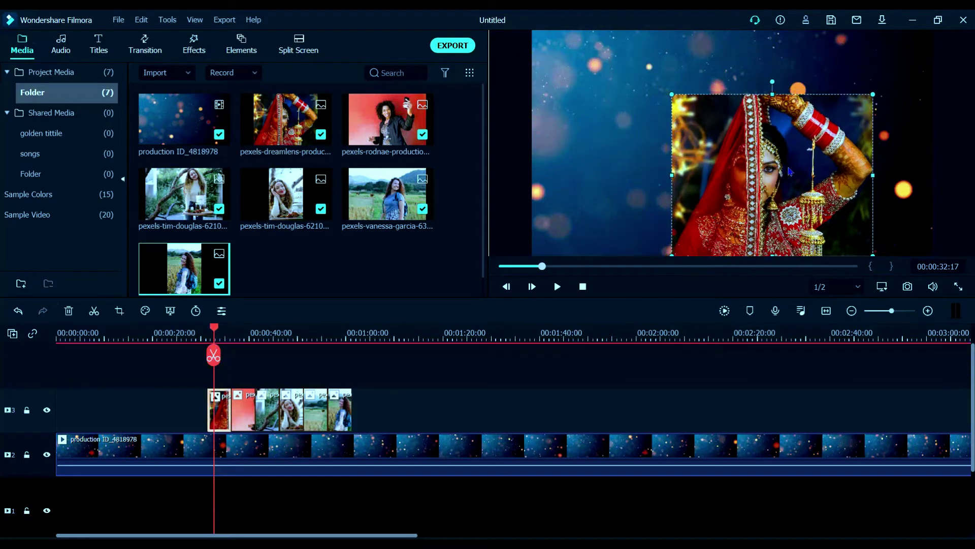
drag(784, 175, 743, 146)
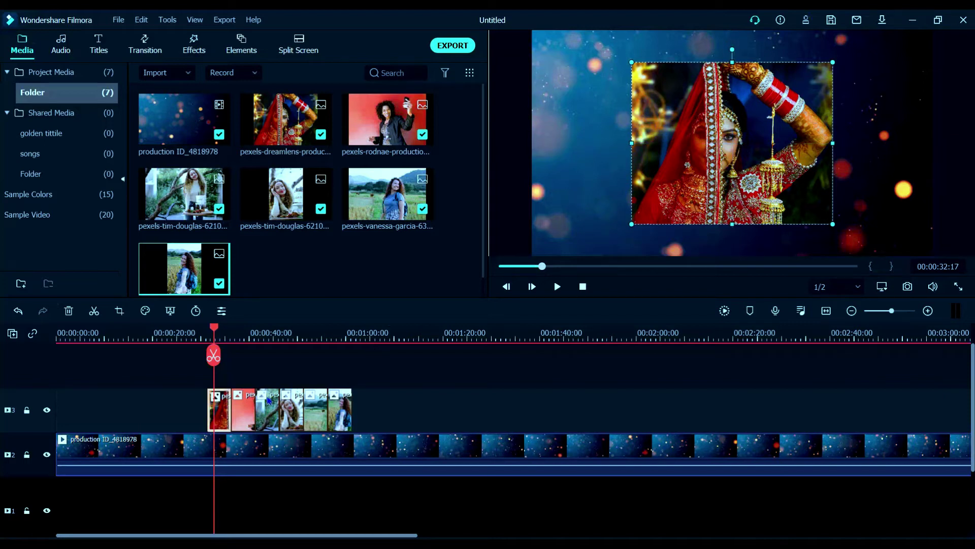
Shrink the red-background selfie photo to about half the frame width and center it over the background.
click(237, 409)
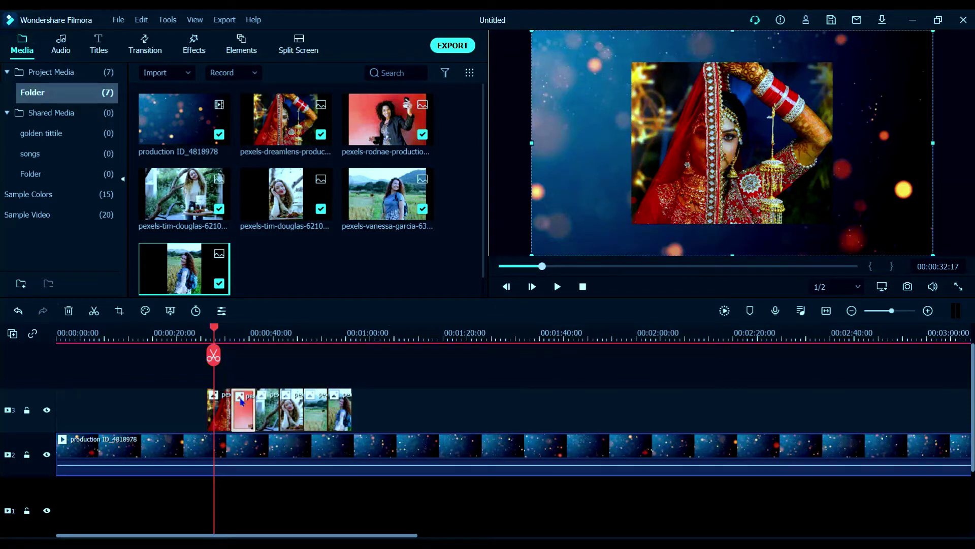
click(248, 333)
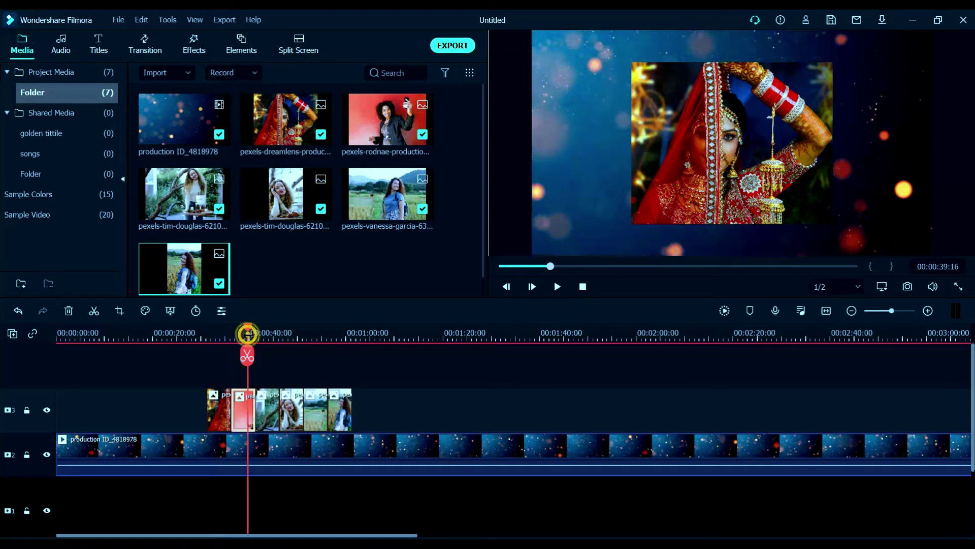
click(667, 161)
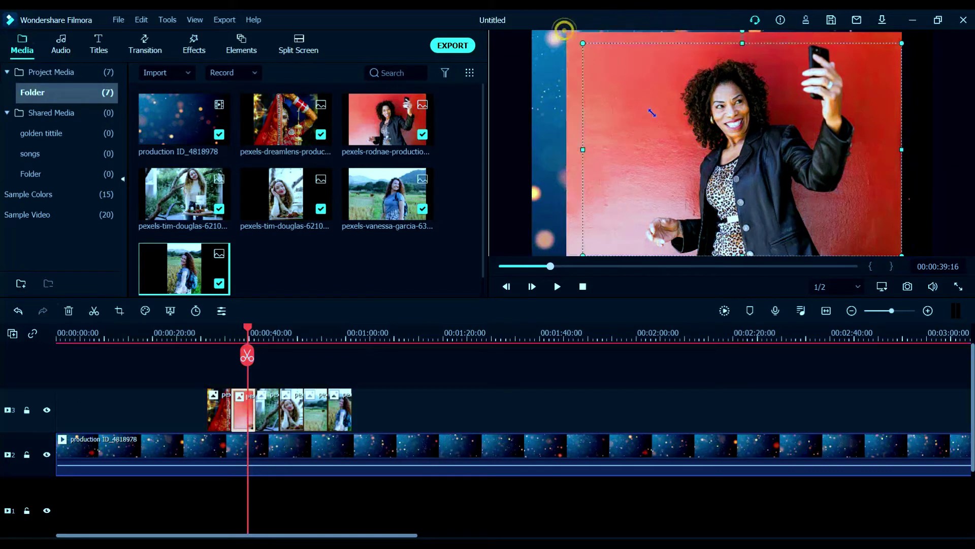
drag(563, 30, 688, 114)
drag(804, 189, 739, 146)
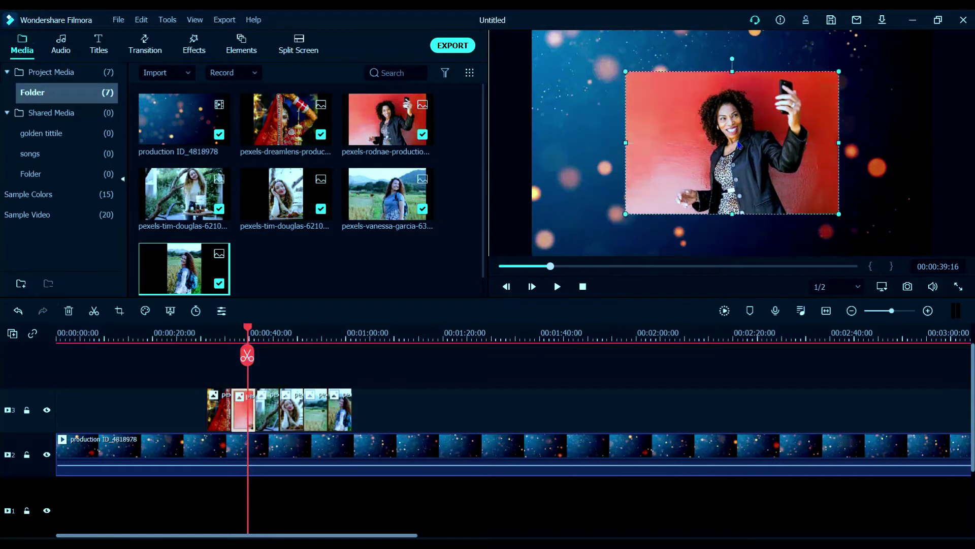
Scale the photo of the woman standing behind the cake to about half the frame width and center it.
click(274, 405)
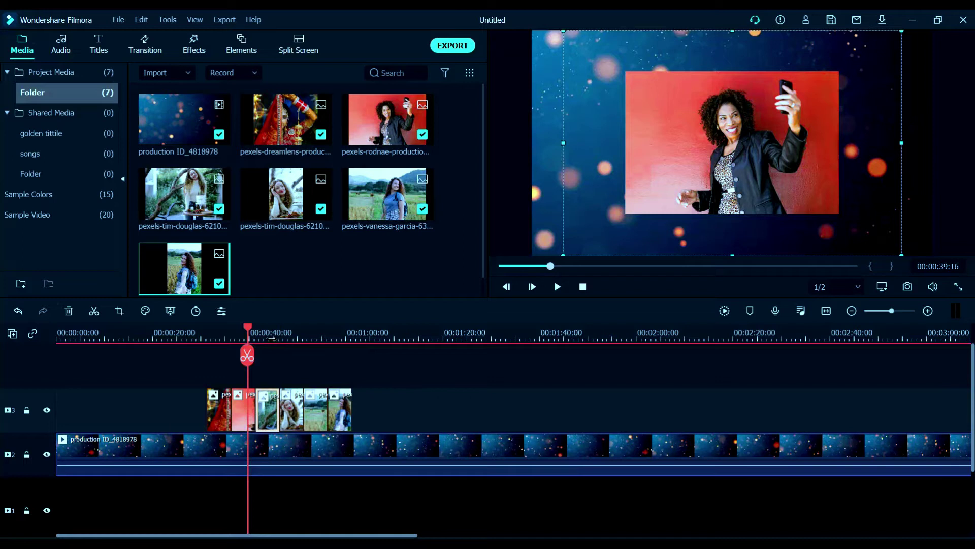
click(271, 337)
click(635, 140)
drag(562, 33, 718, 131)
drag(796, 185, 716, 143)
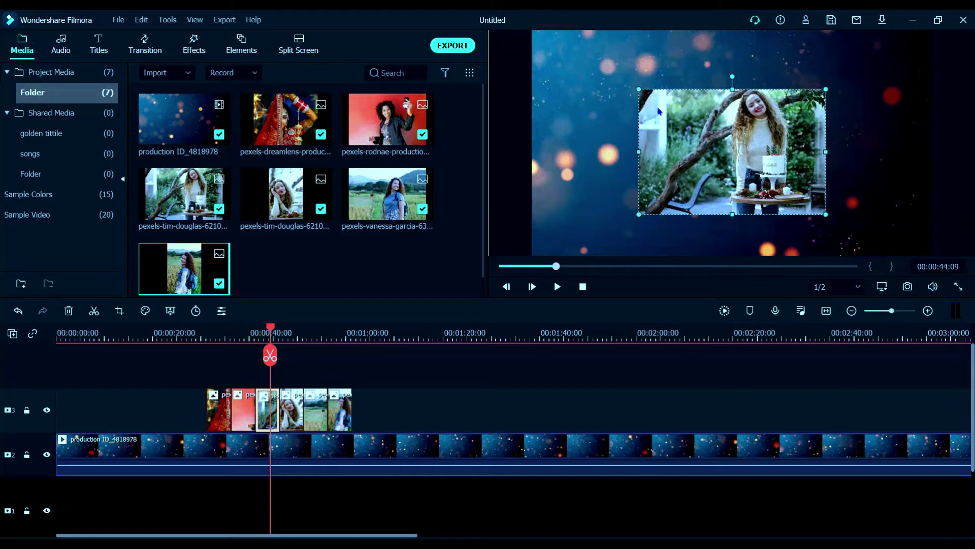
drag(640, 89, 634, 86)
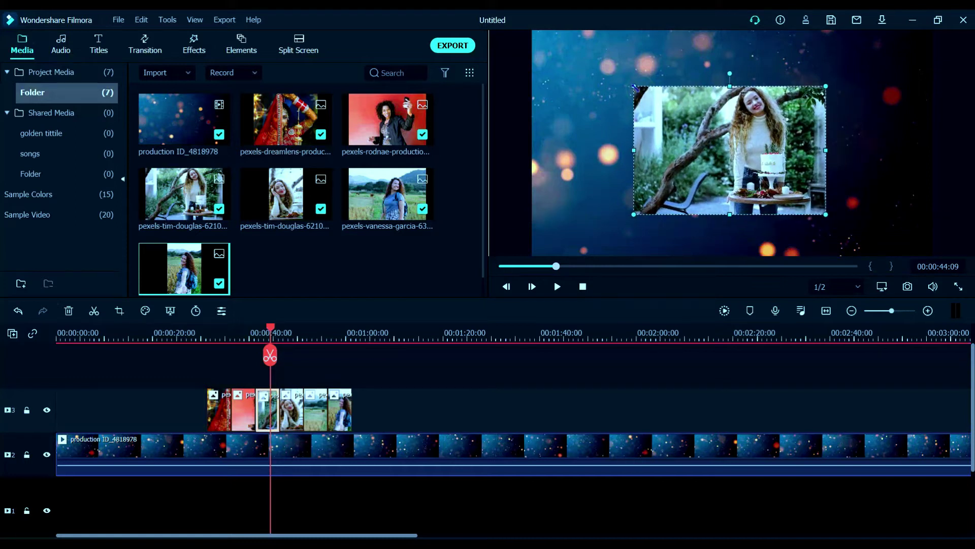
drag(823, 210, 834, 218)
mouse_move(764, 171)
mouse_down()
mouse_move(742, 152)
mouse_move(774, 152)
mouse_move(740, 164)
mouse_move(742, 152)
mouse_move(752, 158)
mouse_up()
Reduce the upright close-up portrait with the cake to about 85% of the frame height, roughly centered over the background.
click(299, 417)
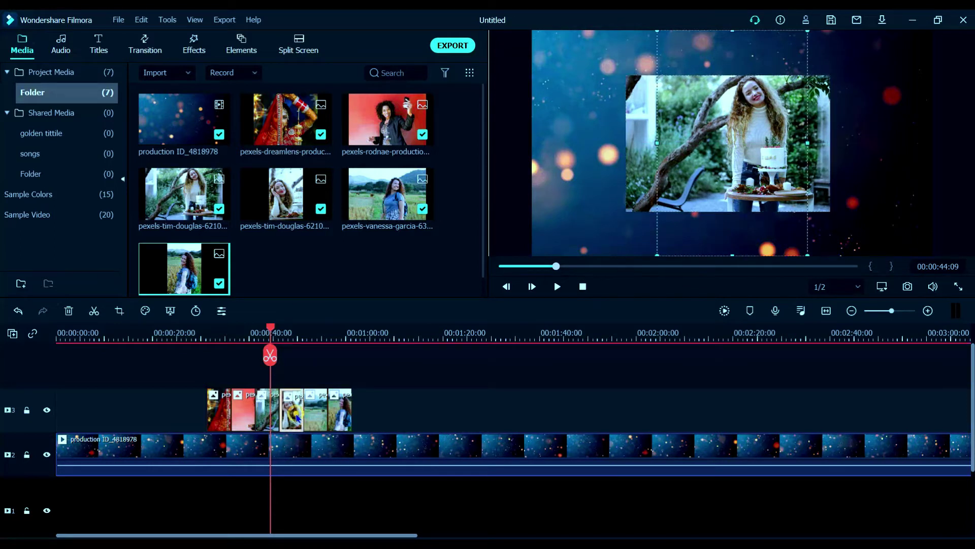
click(298, 336)
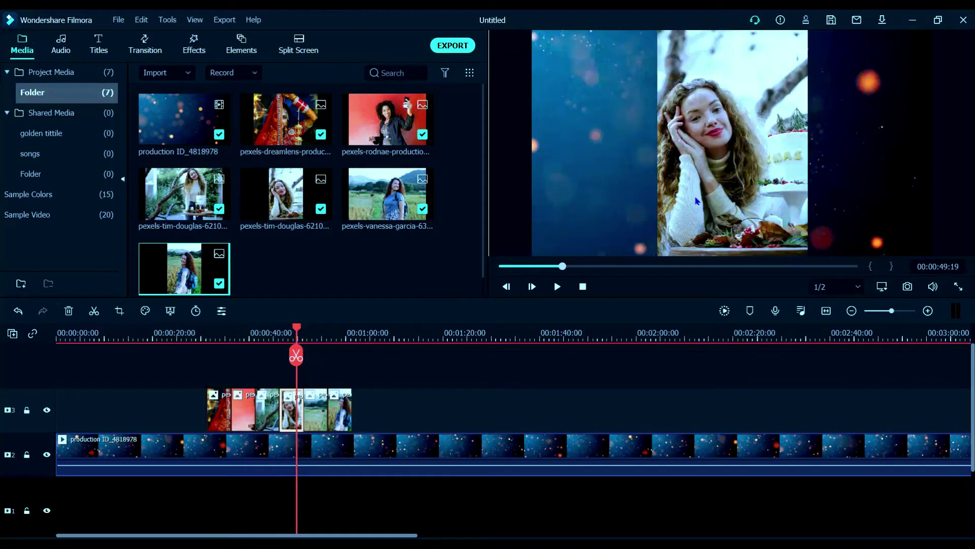
click(677, 80)
drag(661, 37, 735, 147)
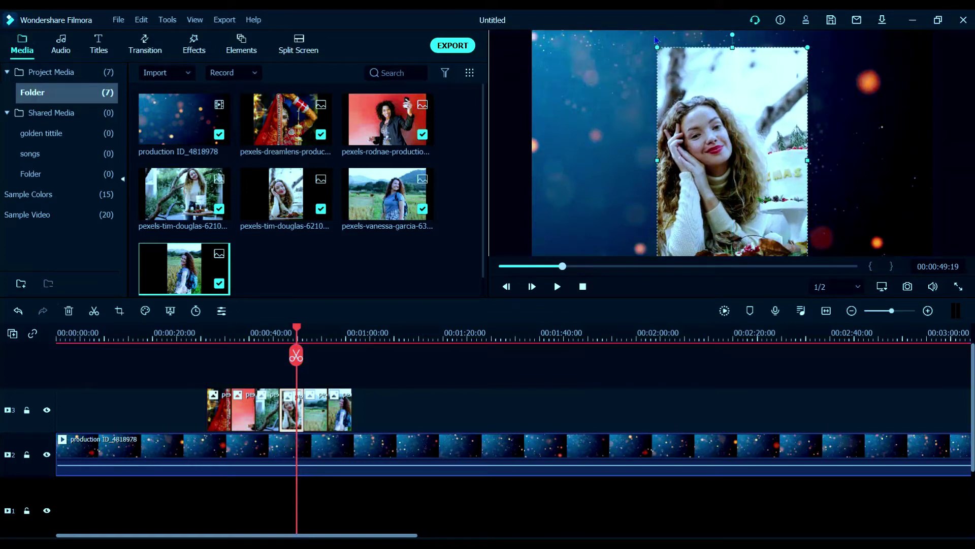
drag(657, 47, 723, 151)
Shrink the landscape photo of the woman in the field to about half the frame width and center it.
click(317, 410)
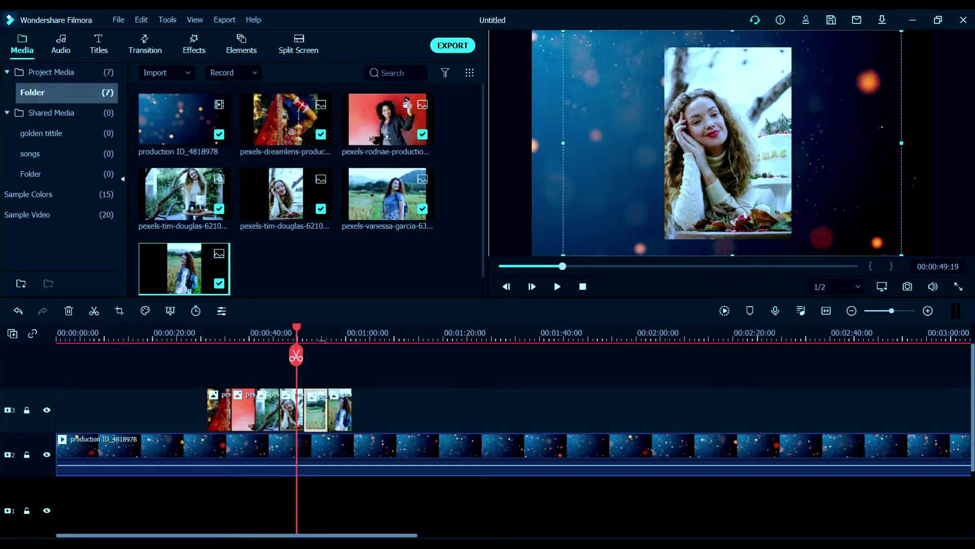
click(319, 338)
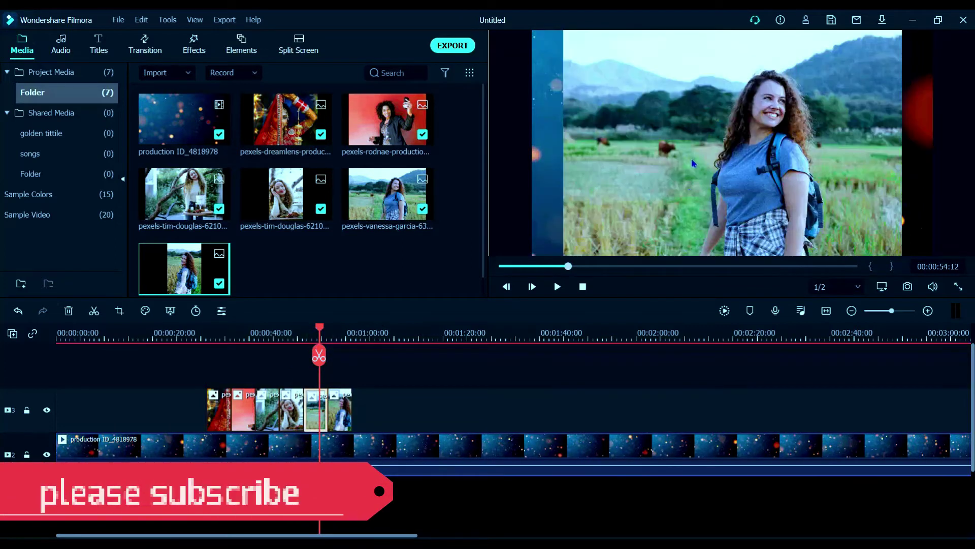
click(569, 44)
drag(564, 32, 708, 127)
drag(785, 203, 751, 166)
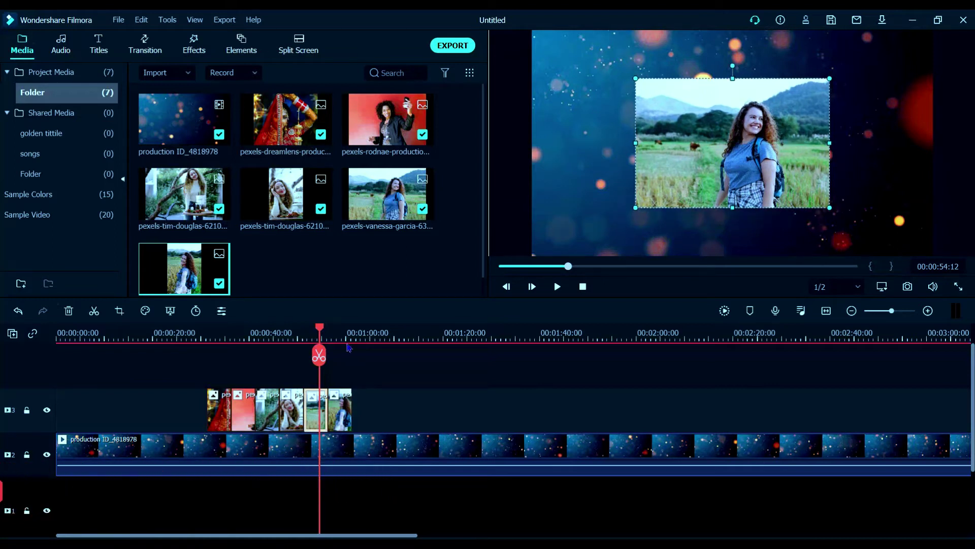
Reduce the last photo, the upright field shot, to about 80% of the frame height and center it.
click(344, 365)
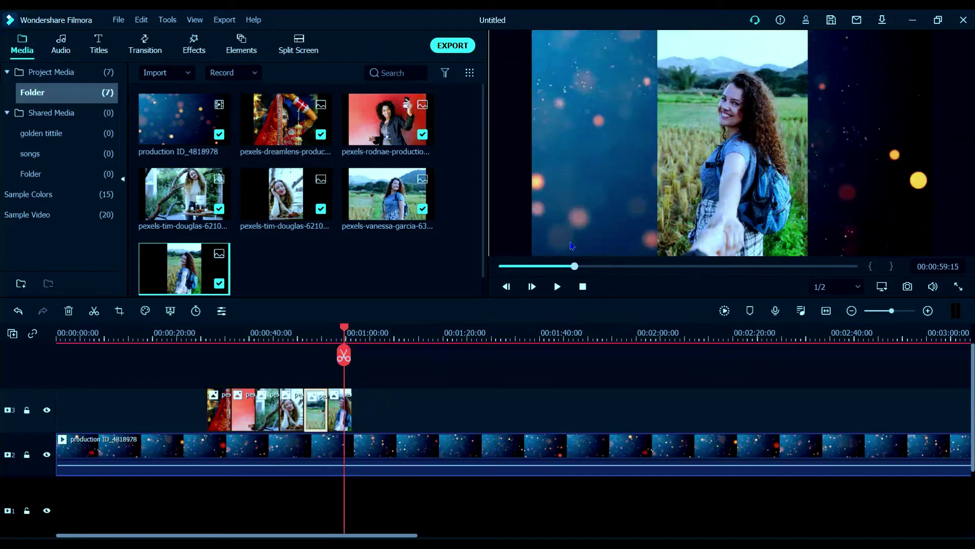
click(730, 160)
drag(650, 29, 684, 96)
drag(739, 197, 729, 179)
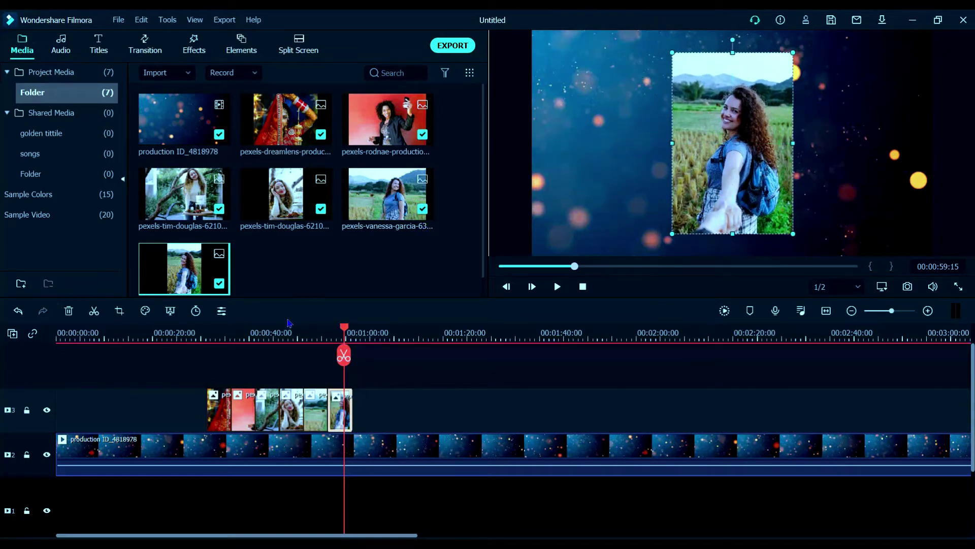
Apply the Fade Slide 4 preset animation to the bride photo clip.
click(209, 408)
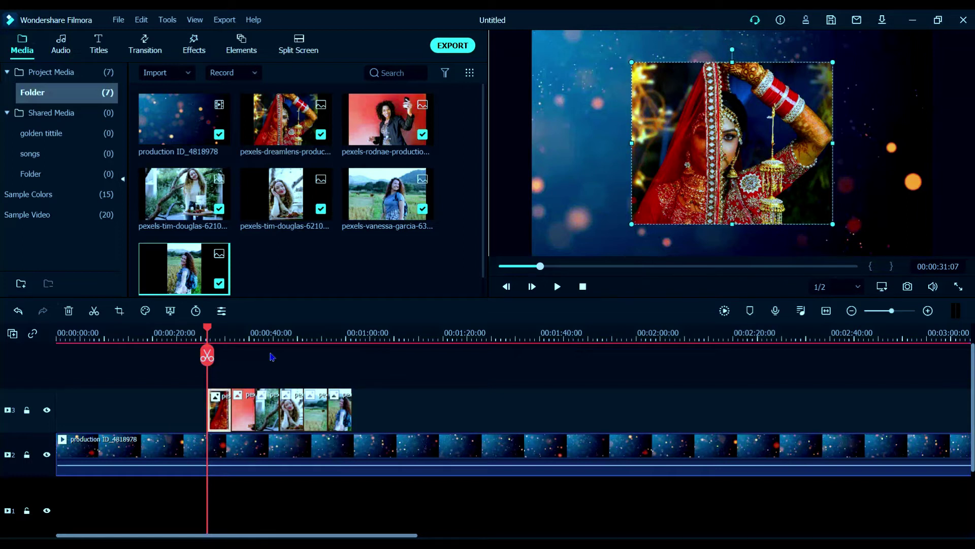
double_click(216, 419)
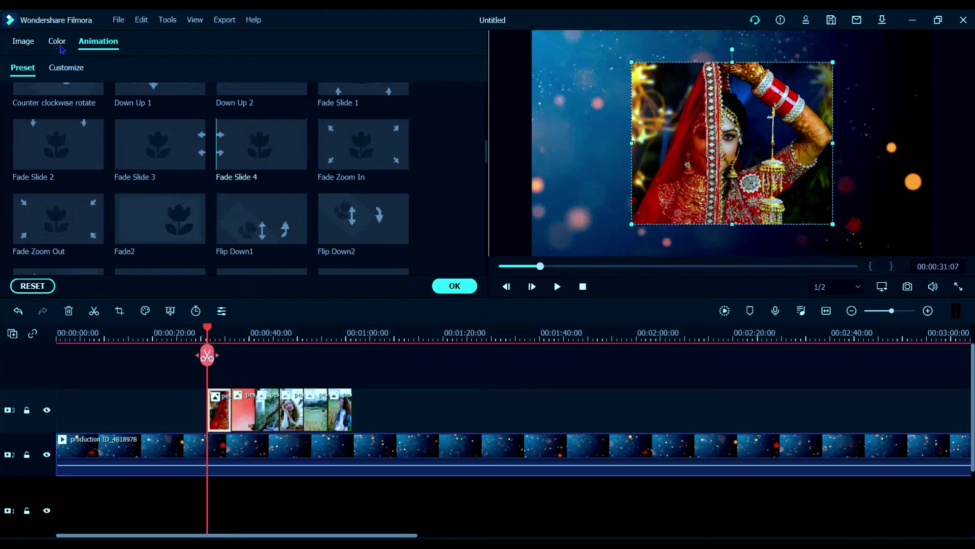
click(58, 44)
click(98, 41)
double_click(263, 160)
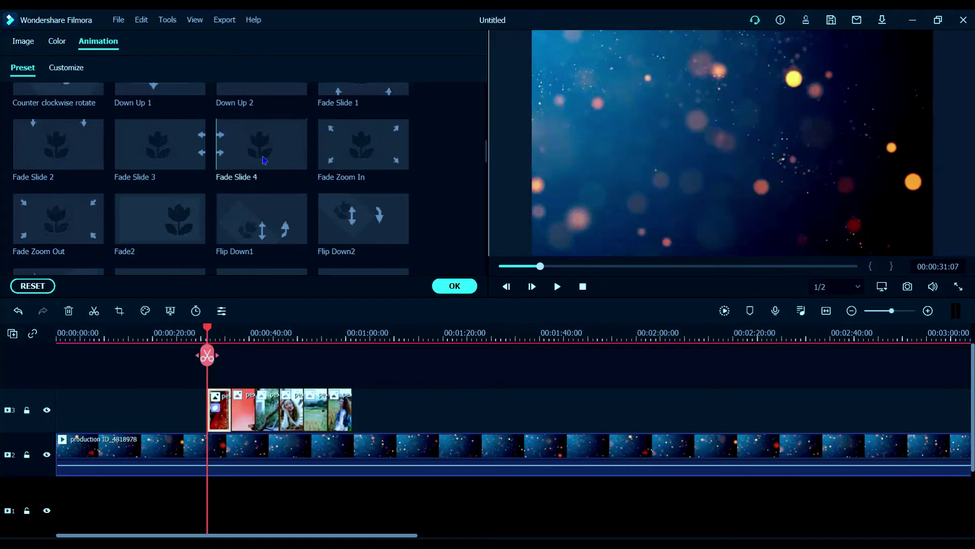
Preview the Fade Slide 4 preset on the bride photo again and accept the clip's animation settings.
double_click(263, 160)
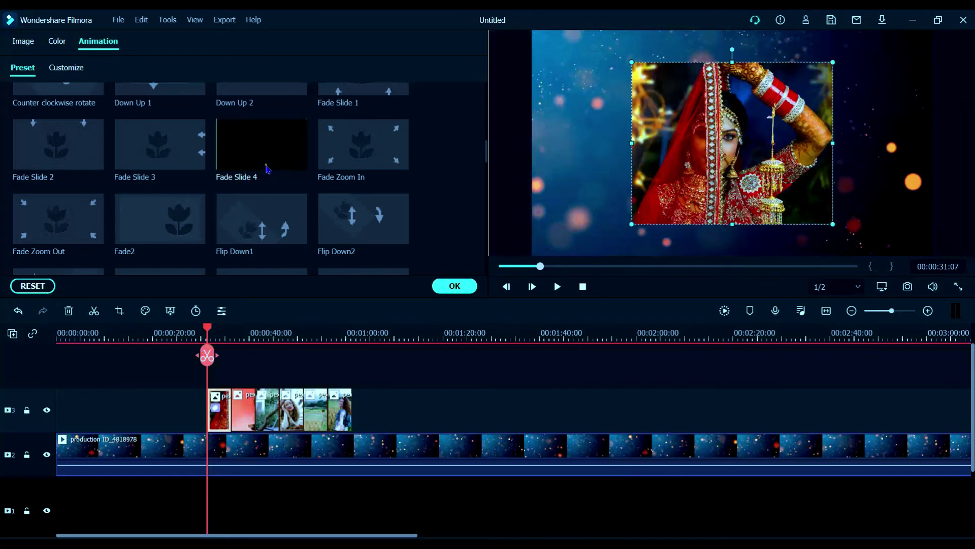
double_click(301, 168)
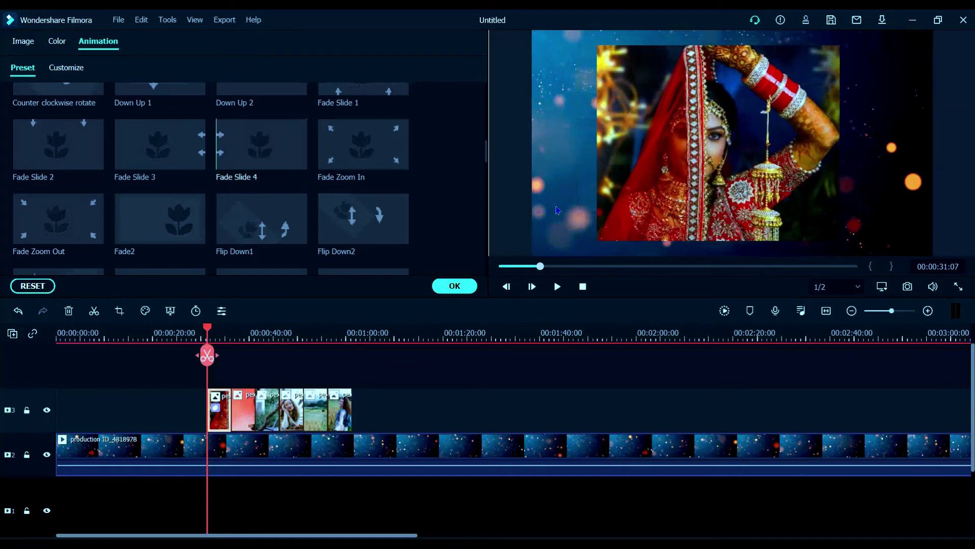
click(456, 285)
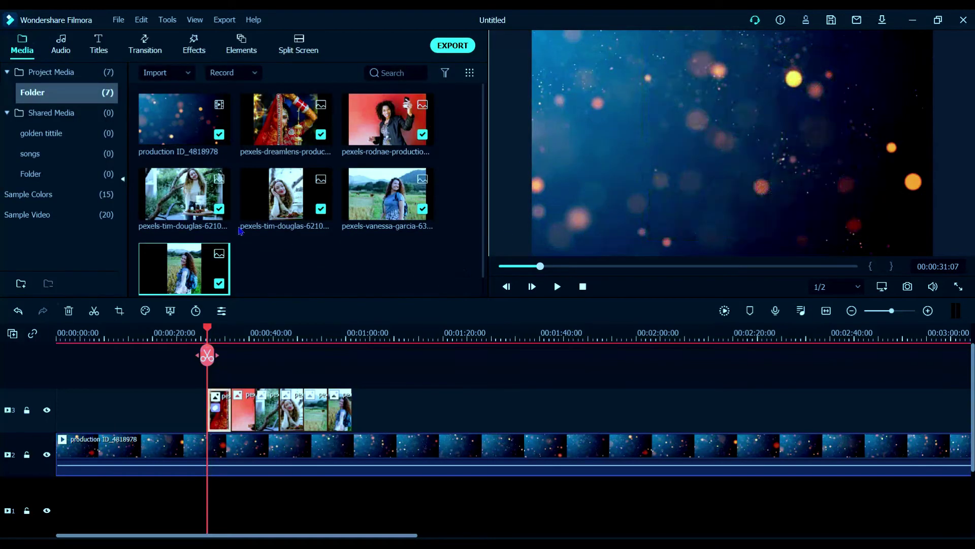
Apply the Fade Slide 3 preset animation to the second photo clip, the woman against the red background.
click(248, 411)
click(247, 412)
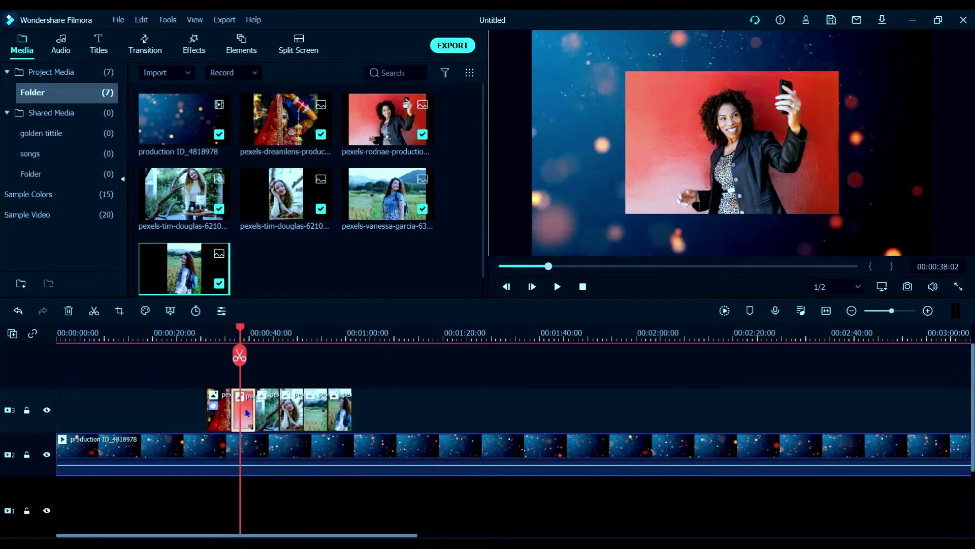
double_click(247, 412)
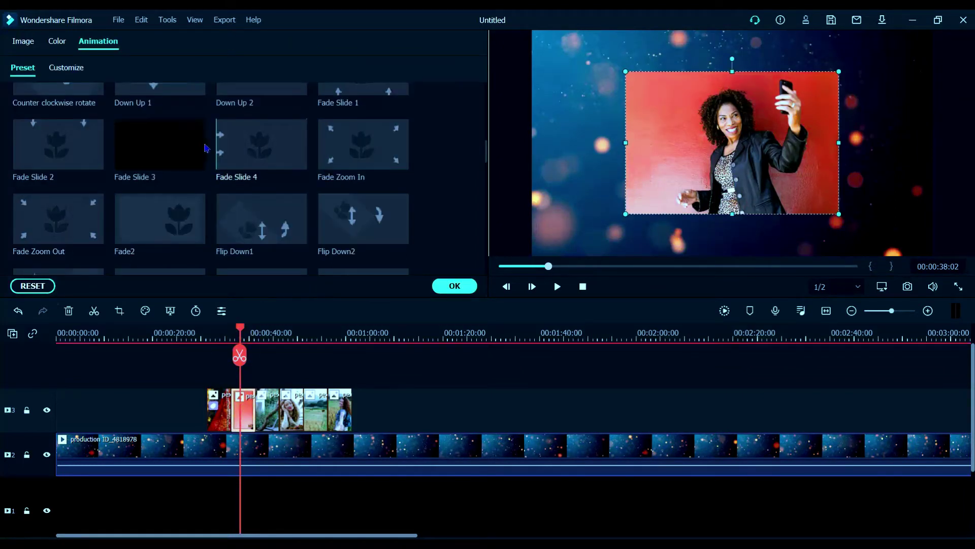
double_click(164, 146)
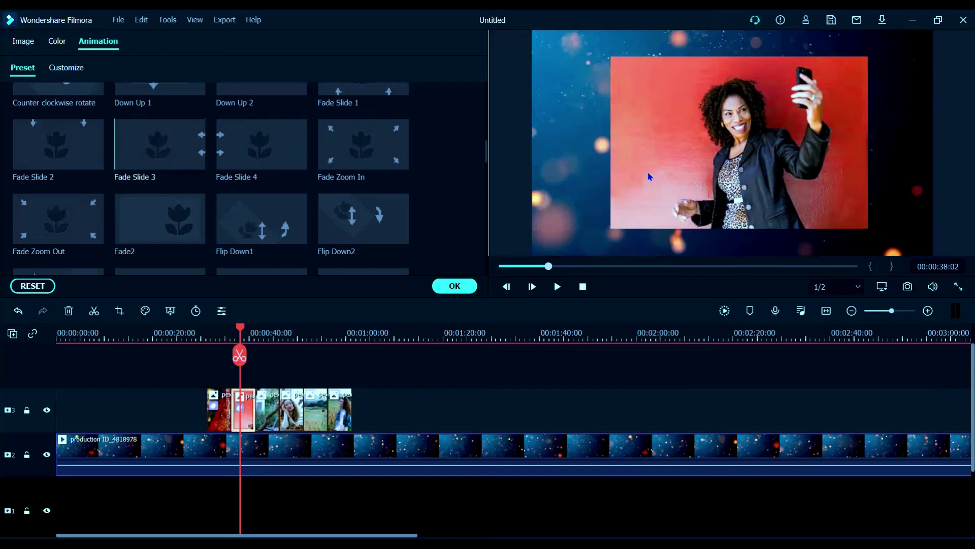
click(463, 282)
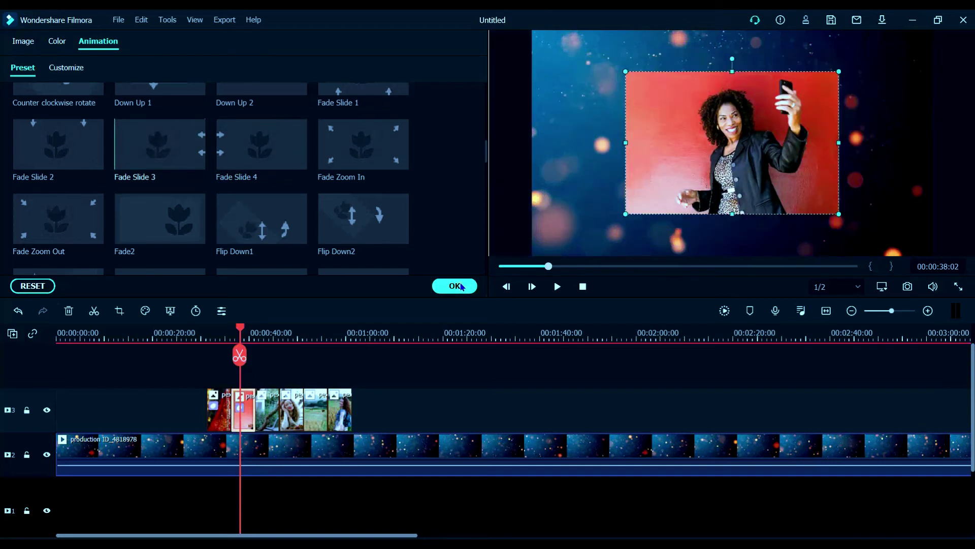
Apply the Fade Slide 4 preset animation to the third photo clip, the woman standing with the cake in the garden.
click(269, 425)
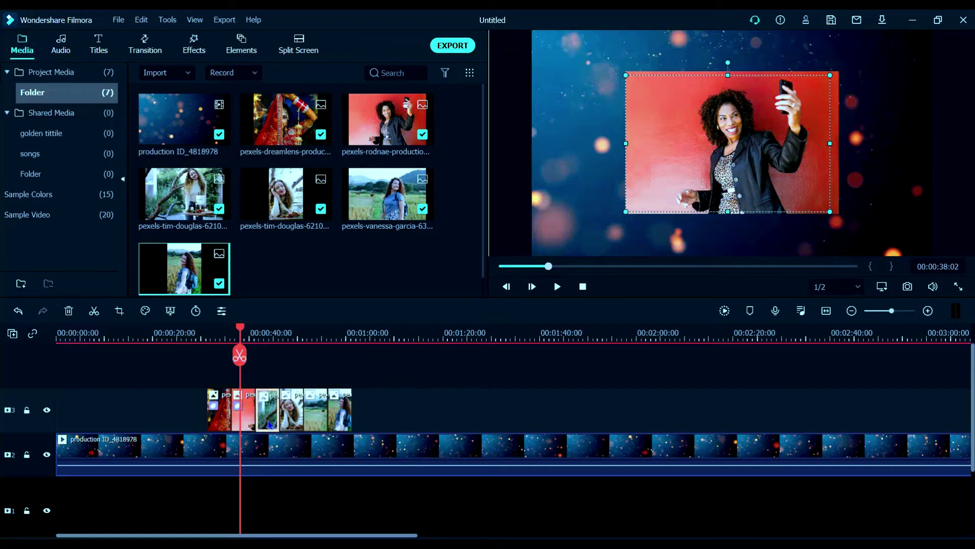
double_click(269, 425)
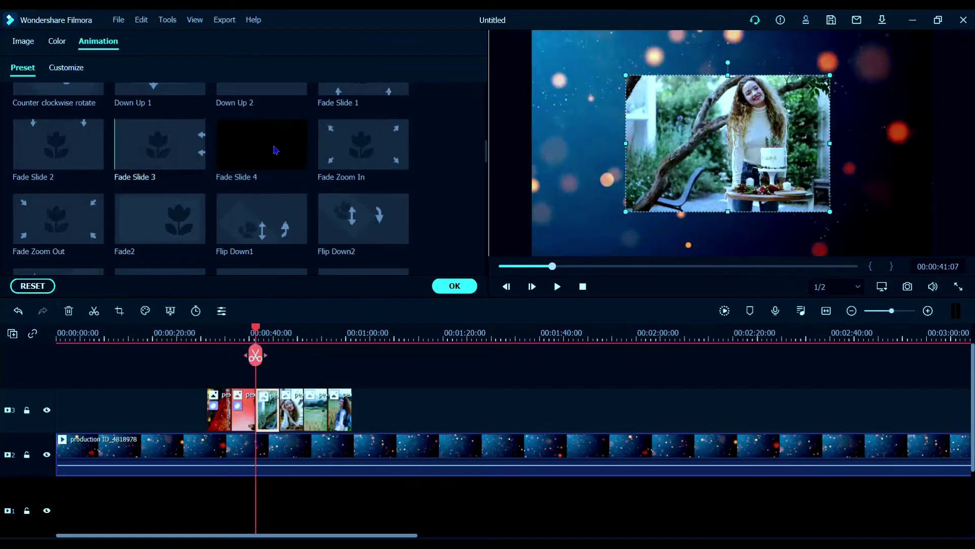
click(275, 148)
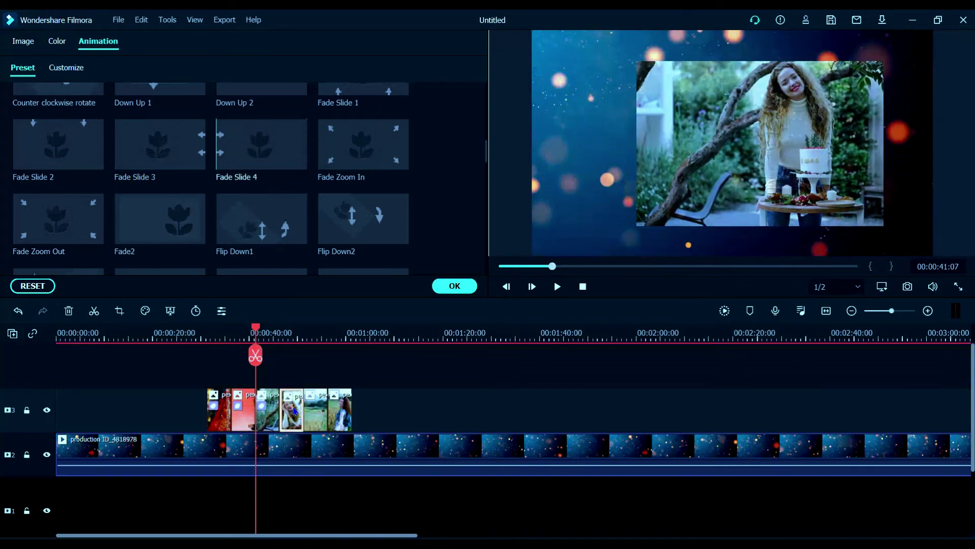
Apply the Fade Slide 3 preset animation to the upright close-up portrait with the cake.
click(295, 411)
click(154, 161)
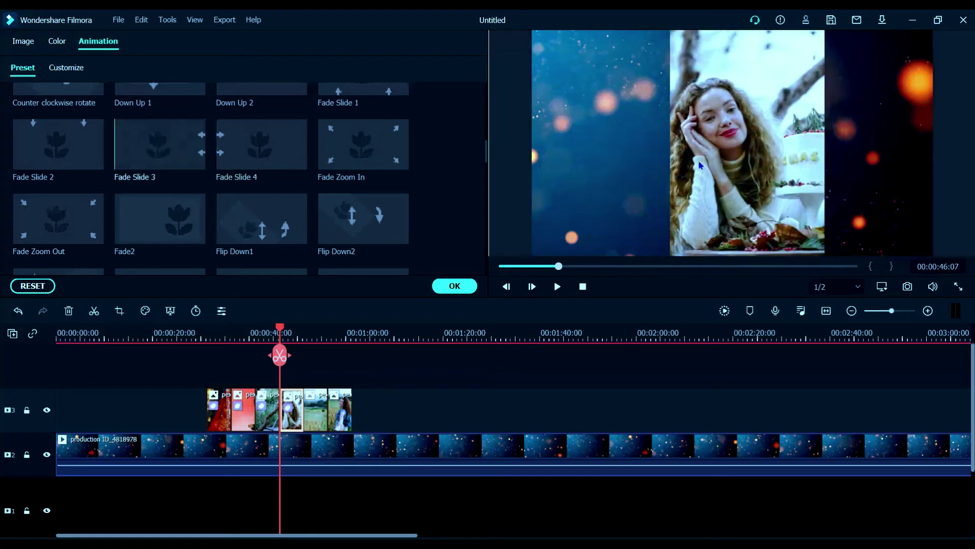
click(454, 286)
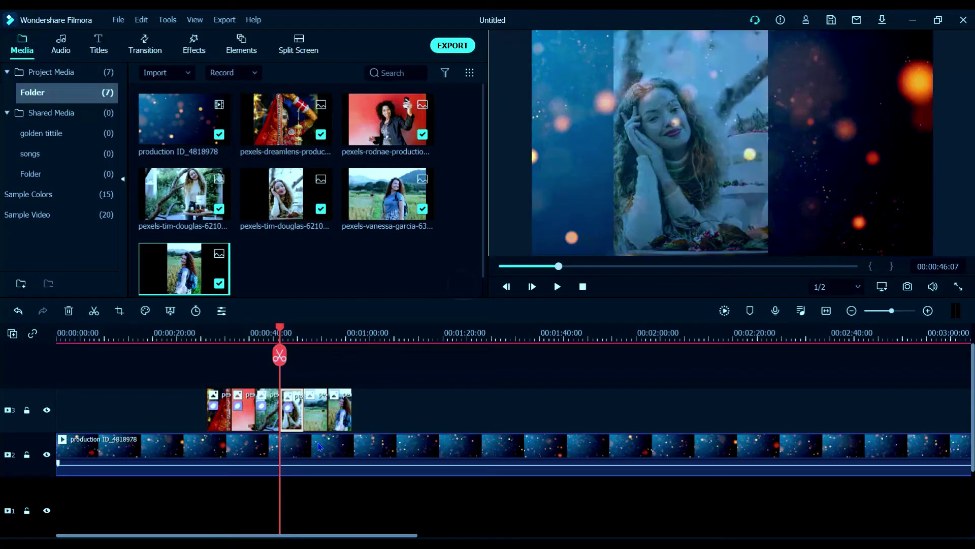
Apply the Fade Slide 4 preset animation to the landscape photo of the woman in the field.
double_click(324, 421)
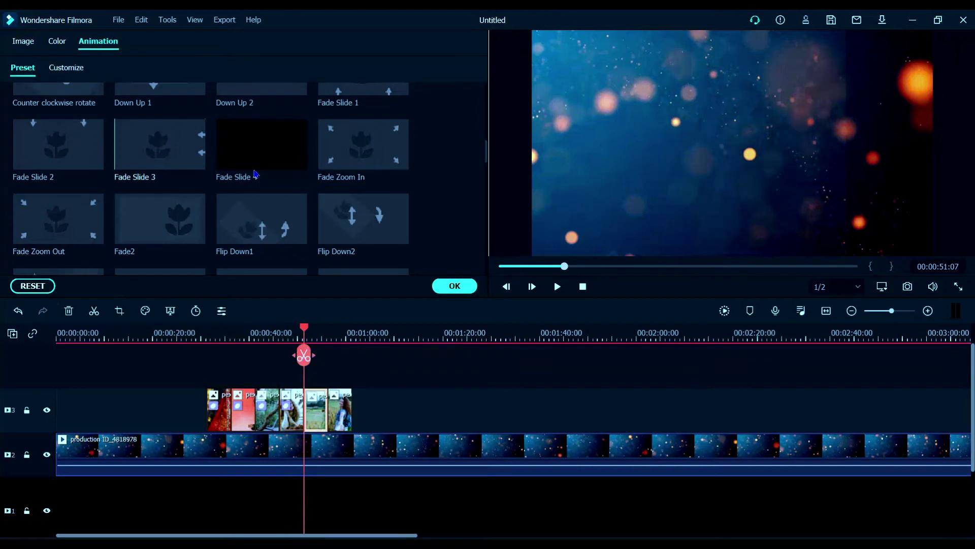
click(253, 169)
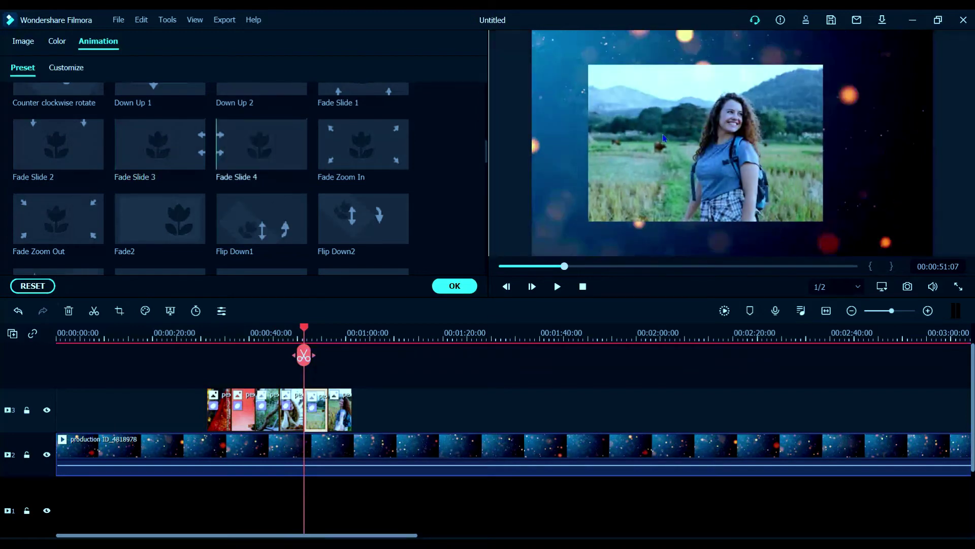
click(454, 285)
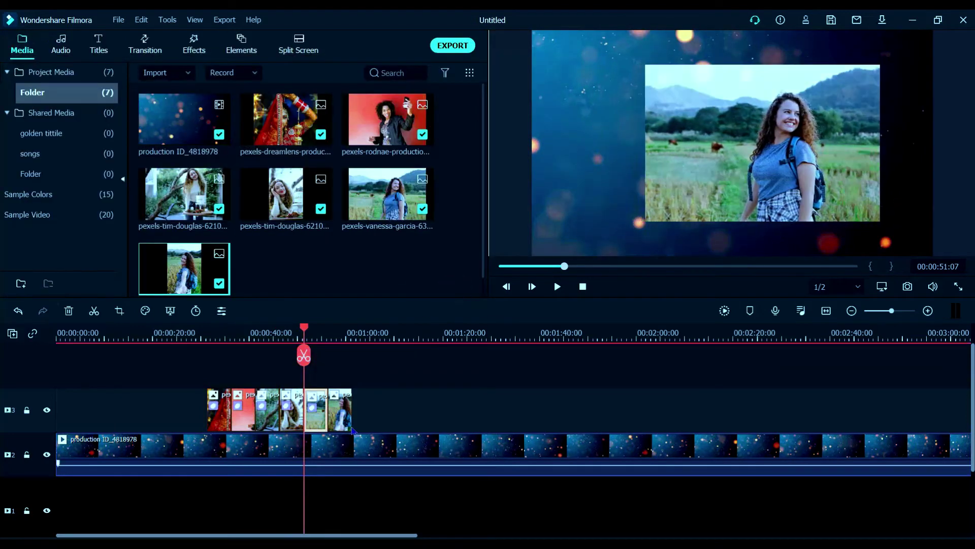
Apply the Fade Slide 3 preset animation to the last photo clip, the upright field shot.
click(343, 412)
double_click(343, 413)
click(146, 161)
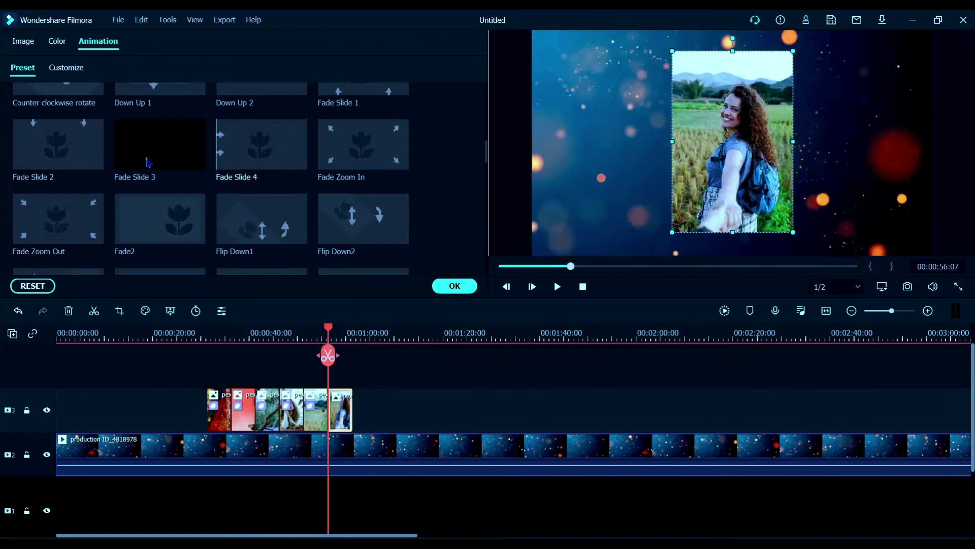
click(455, 286)
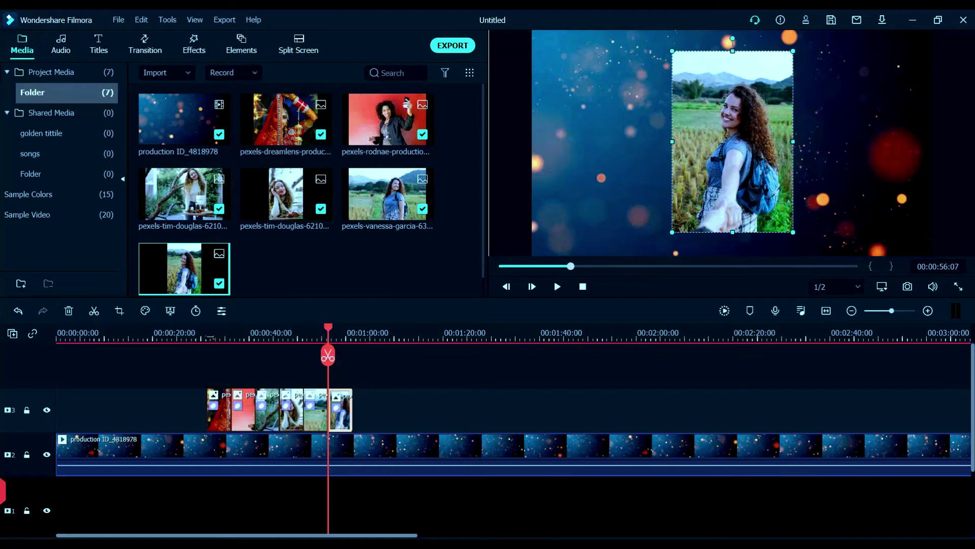
Play back the animated photo sequence from just before the first photo clip.
click(204, 333)
key(space)
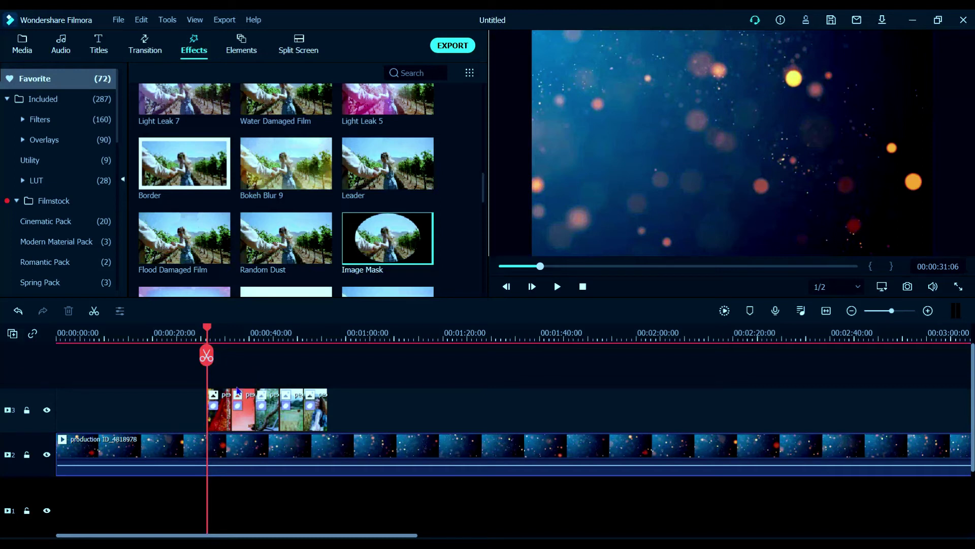
Add the Image Mask effect to the photo clip of the woman against the red background.
click(236, 421)
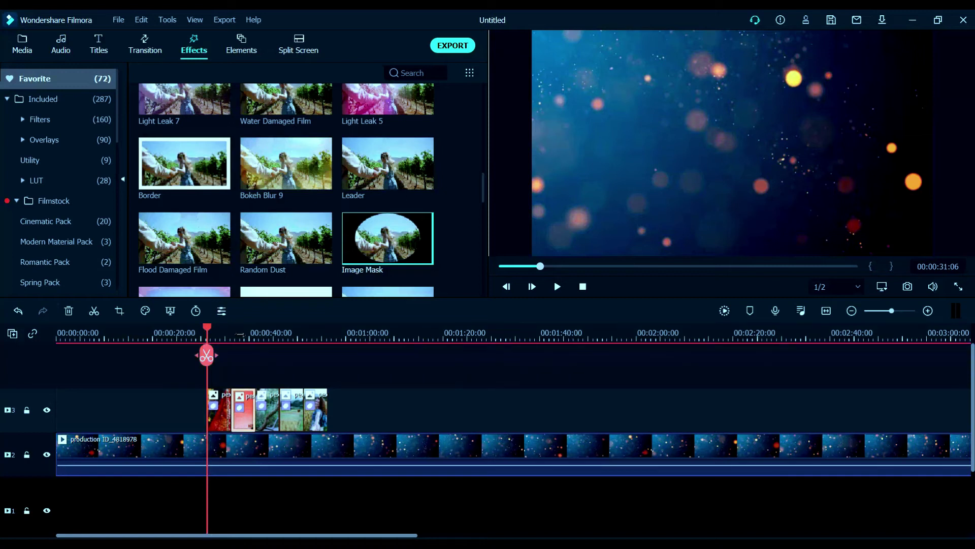
drag(207, 356, 239, 356)
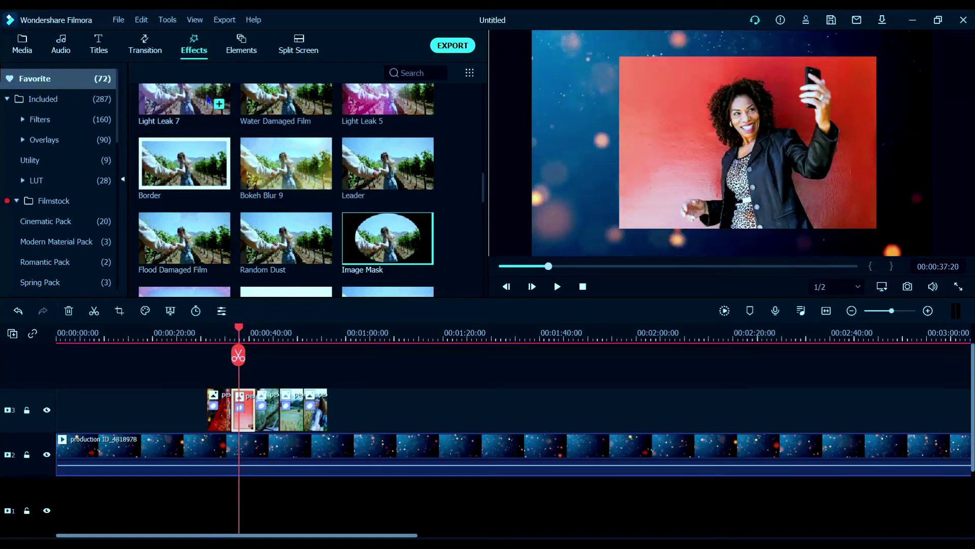
click(146, 53)
click(194, 44)
mouse_move(358, 257)
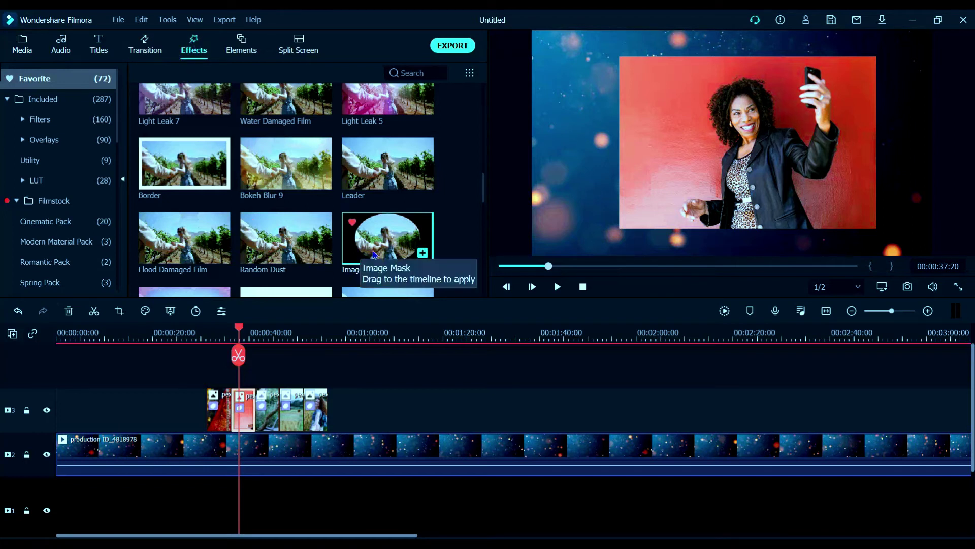
drag(375, 252, 234, 403)
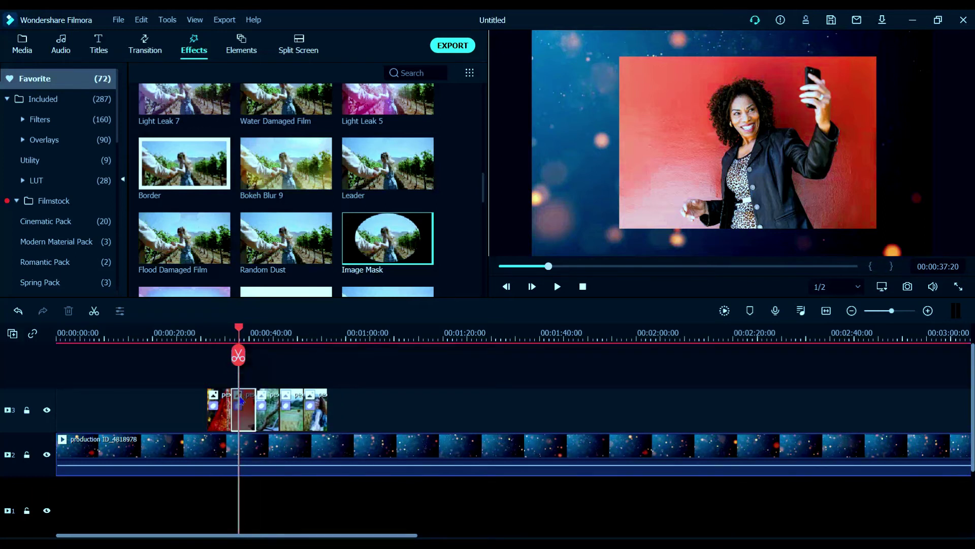
click(242, 401)
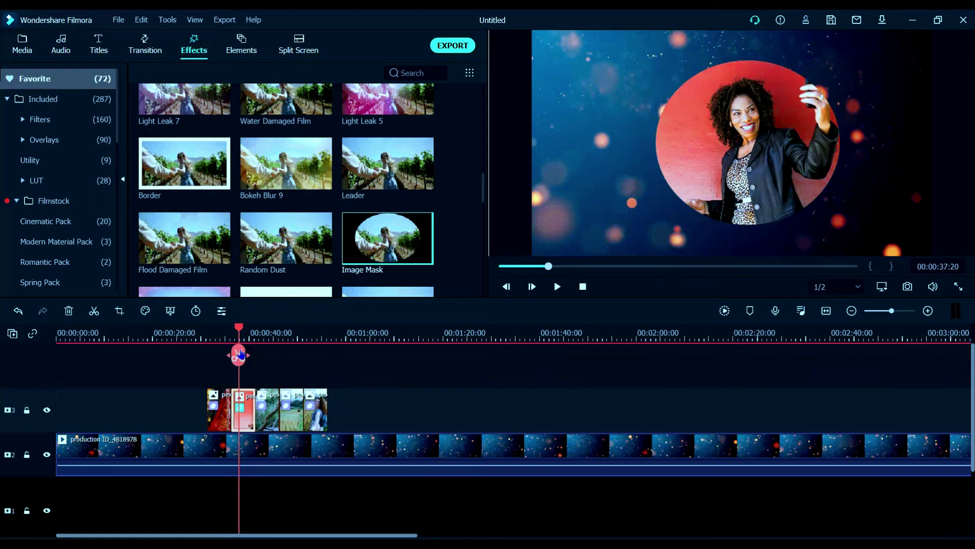
Set the image mask's X offset to 43 on the red-background photo clip.
drag(239, 355, 229, 356)
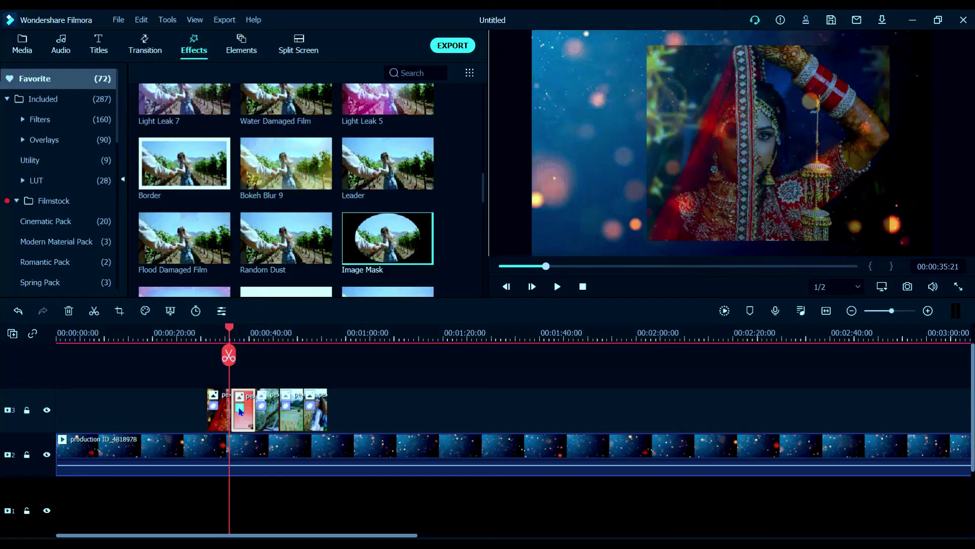
double_click(241, 412)
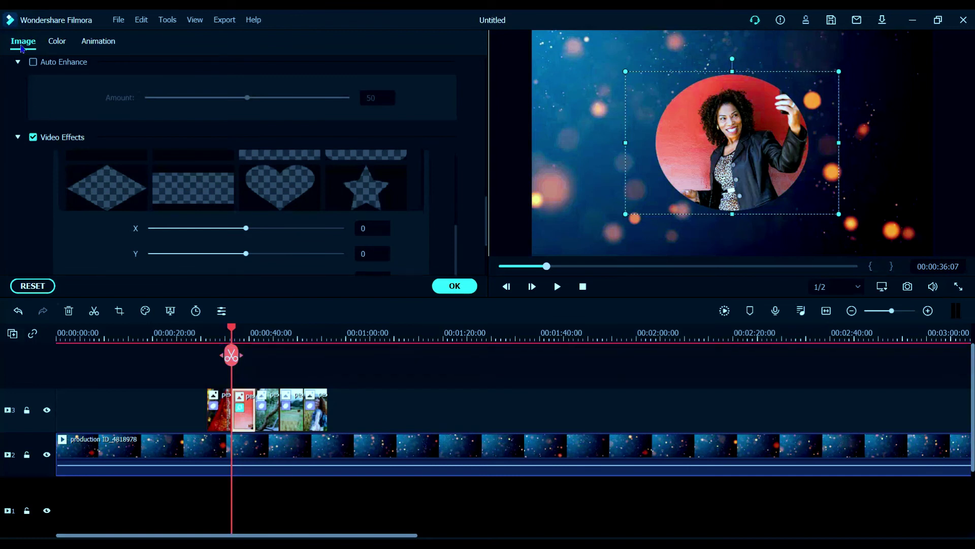
scroll(61, 208, down, 3)
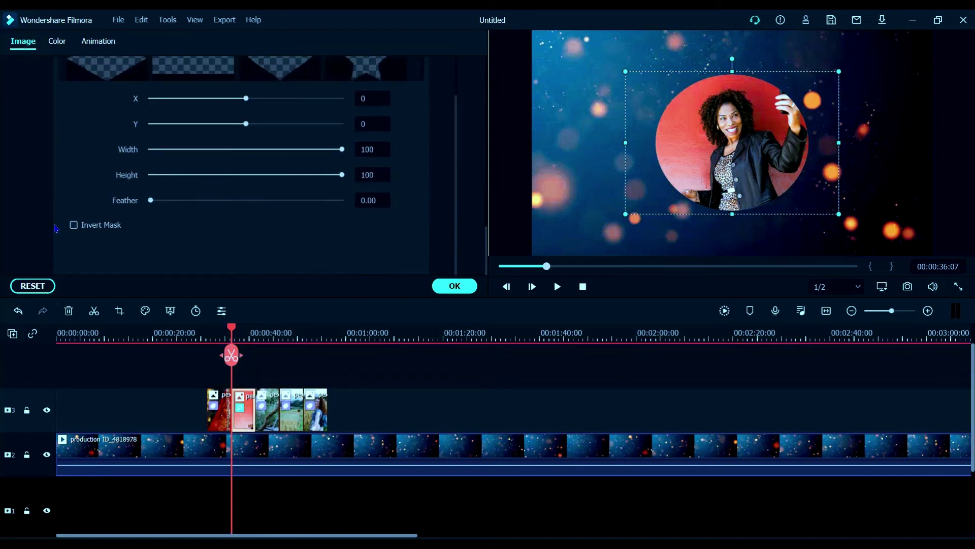
scroll(56, 228, up, 4)
scroll(57, 232, down, 3)
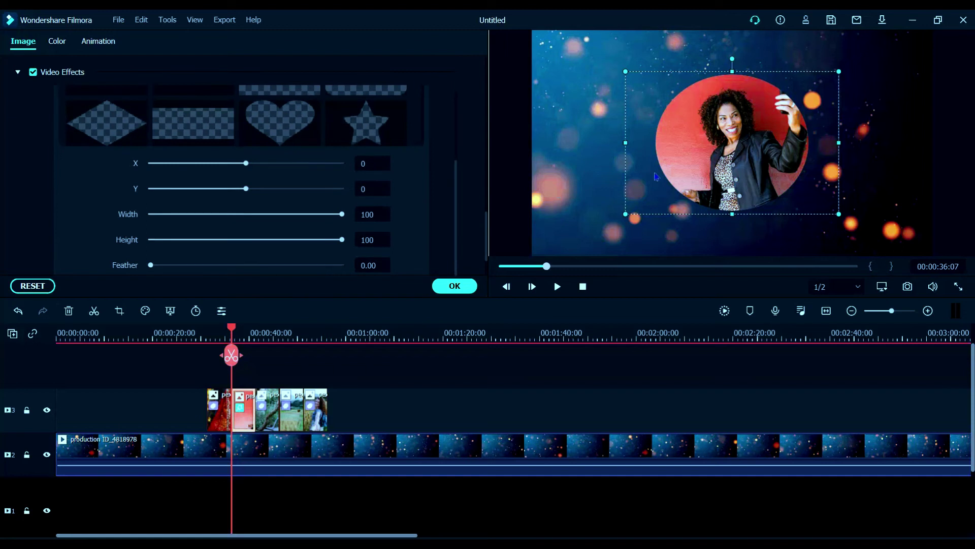
click(251, 167)
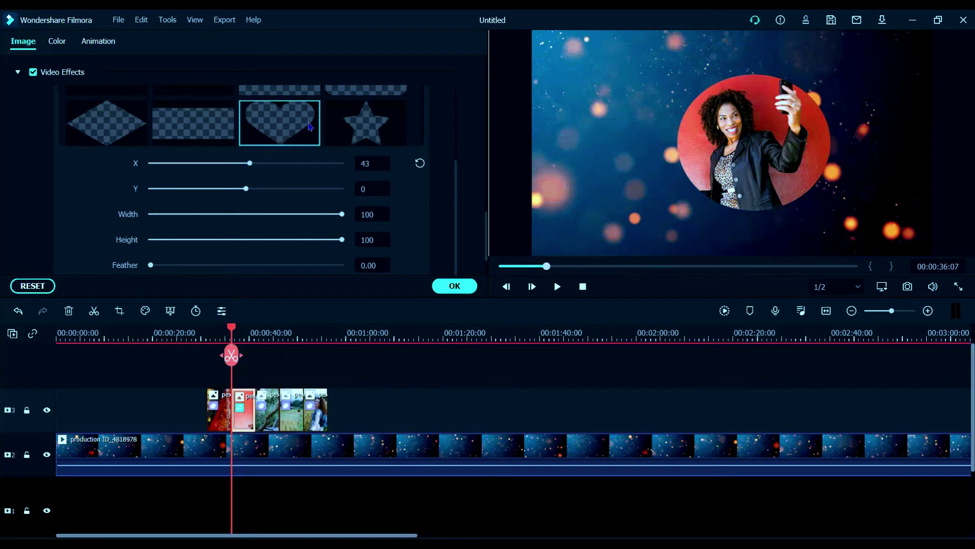
Try the stamp-edged, starburst, cloud and speech-bubble preset masks on the red-background photo.
scroll(291, 124, up, 5)
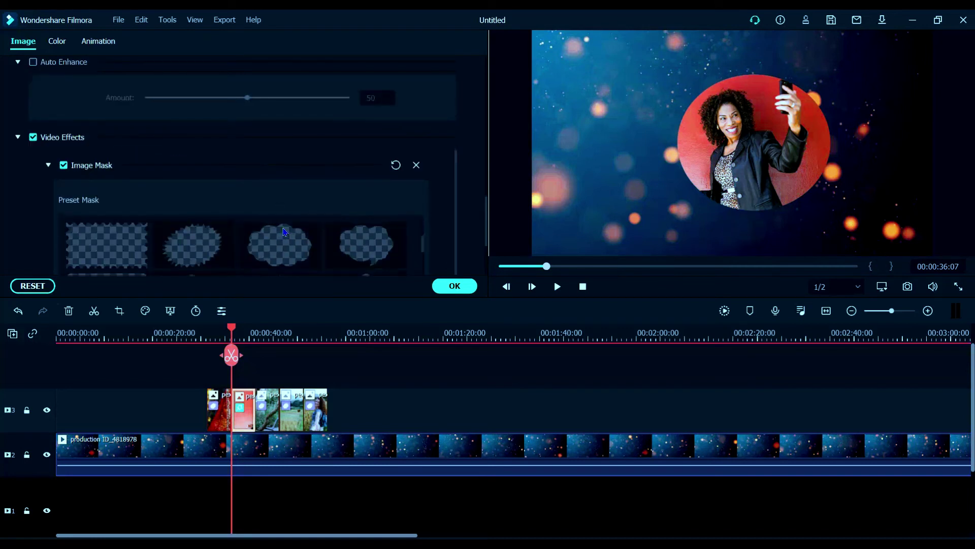
click(129, 253)
click(214, 238)
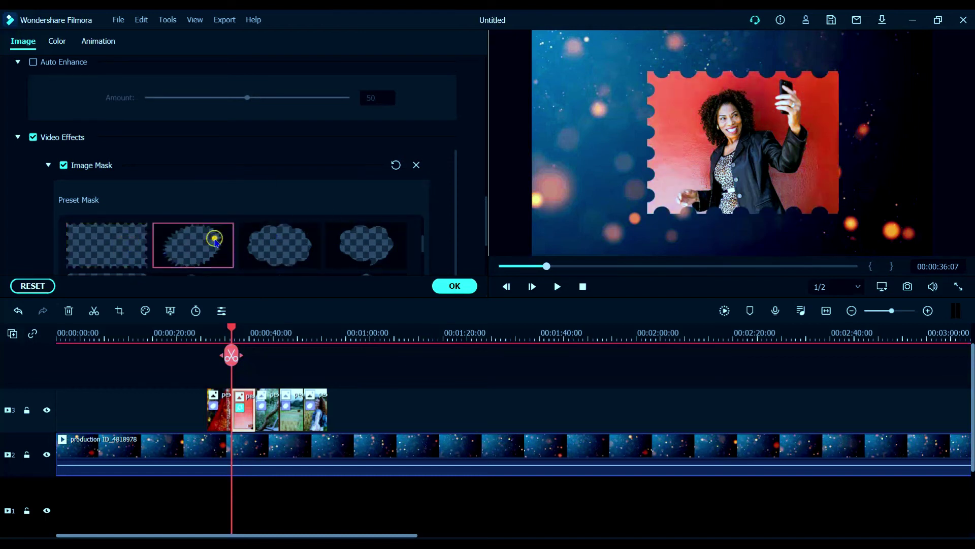
click(263, 240)
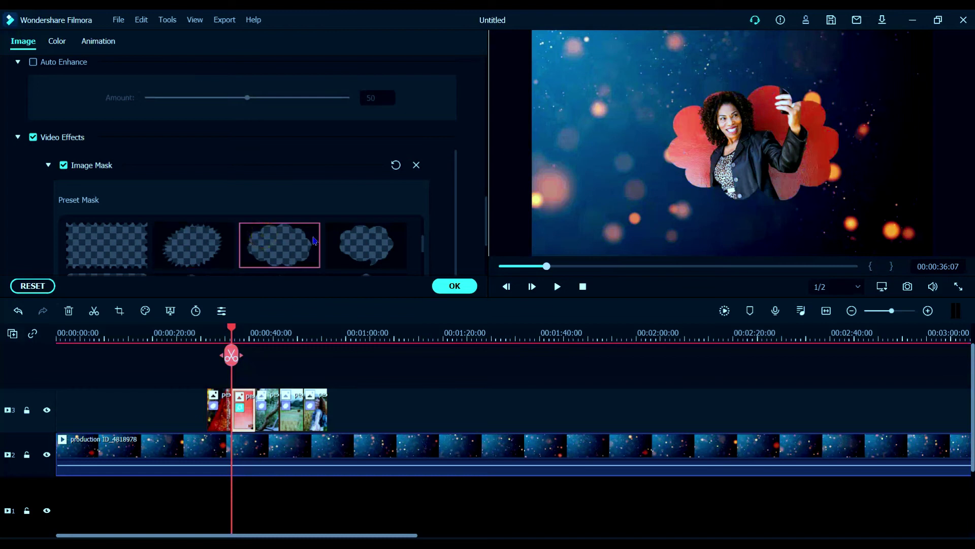
click(359, 237)
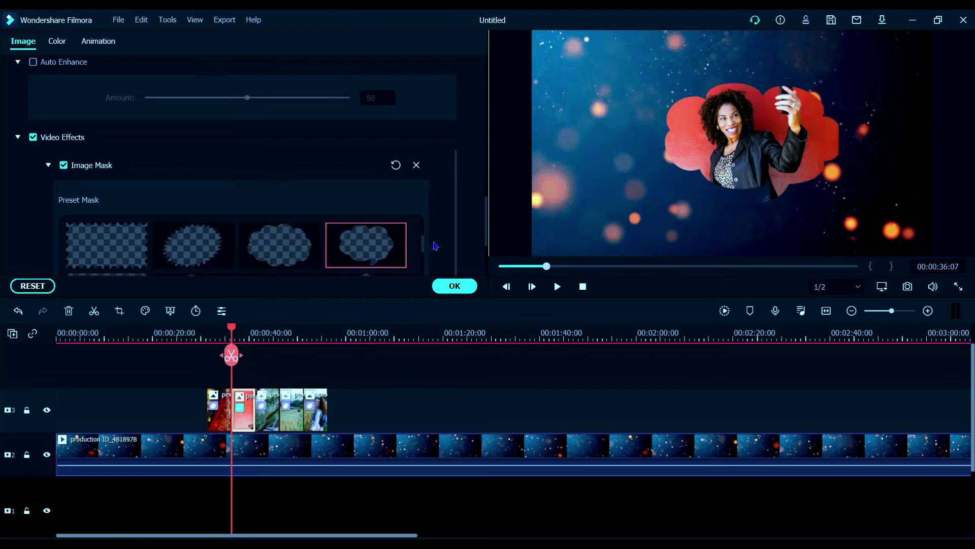
Set the red-background photo's image mask to the circle preset and accept the effect settings.
drag(424, 250, 423, 308)
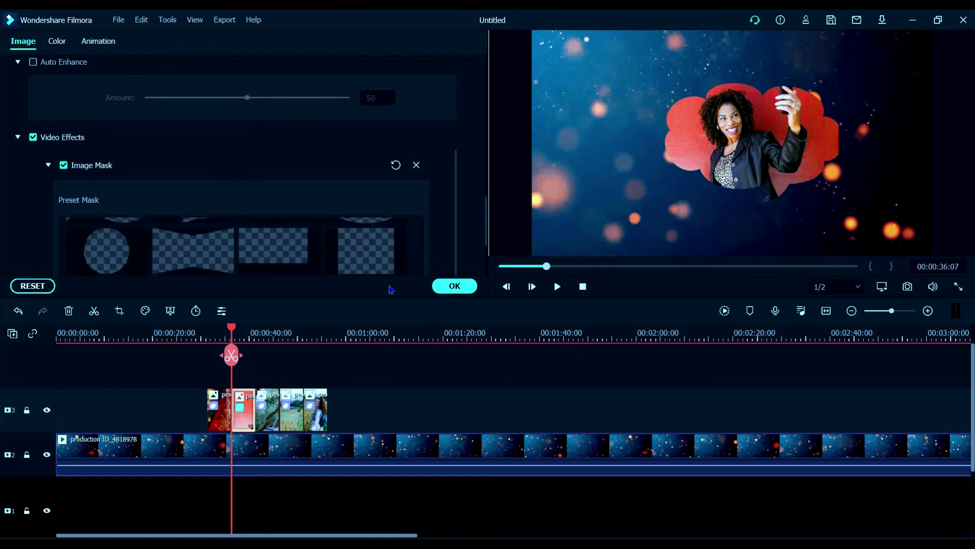
click(123, 258)
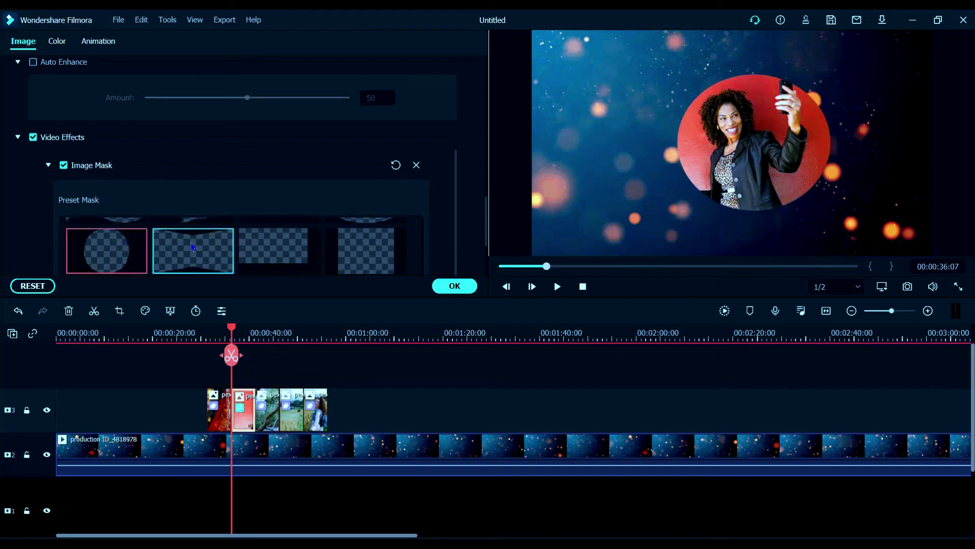
click(460, 287)
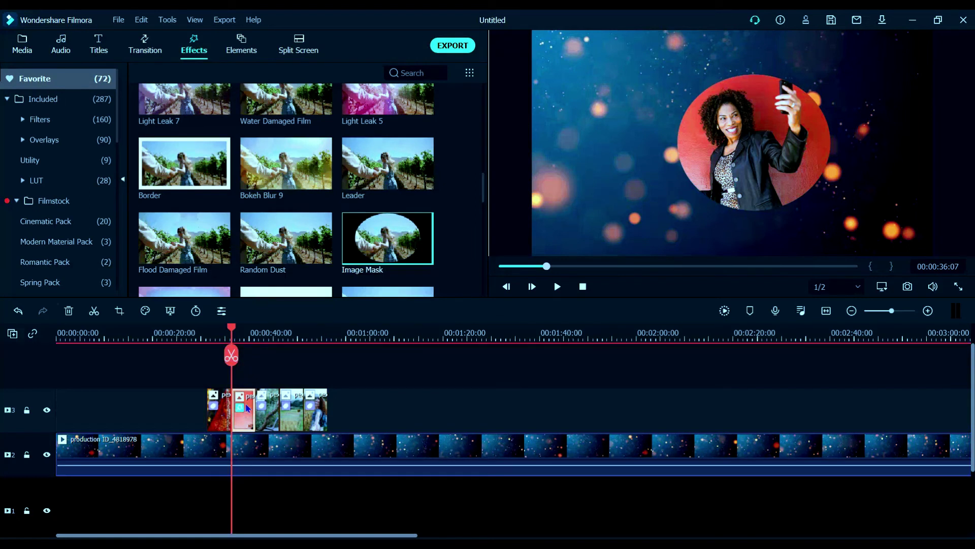
Apply the Image Mask effect to the third photo, the woman with the cake, and view its frame.
click(277, 413)
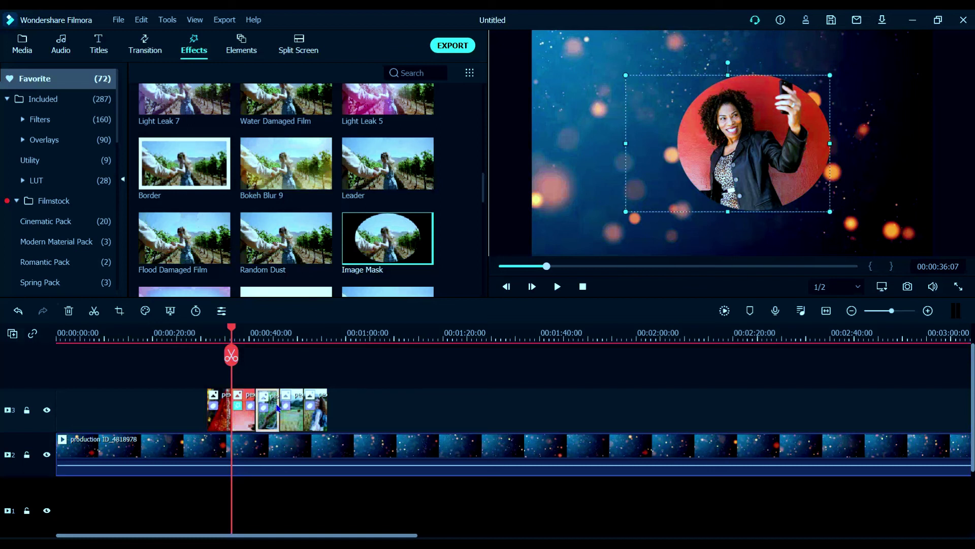
drag(379, 252, 264, 398)
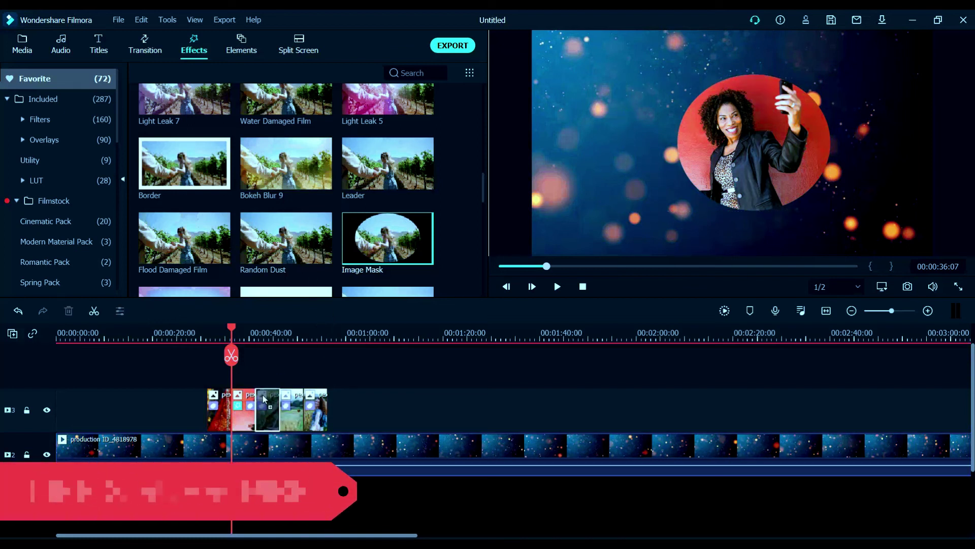
click(270, 365)
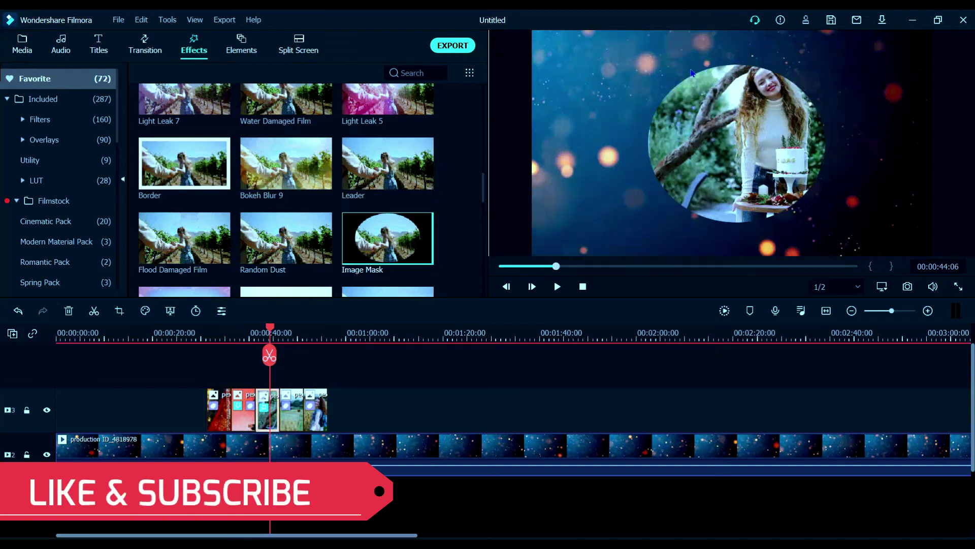
Play back the masked photos from just before the first photo and return the playhead there.
click(205, 336)
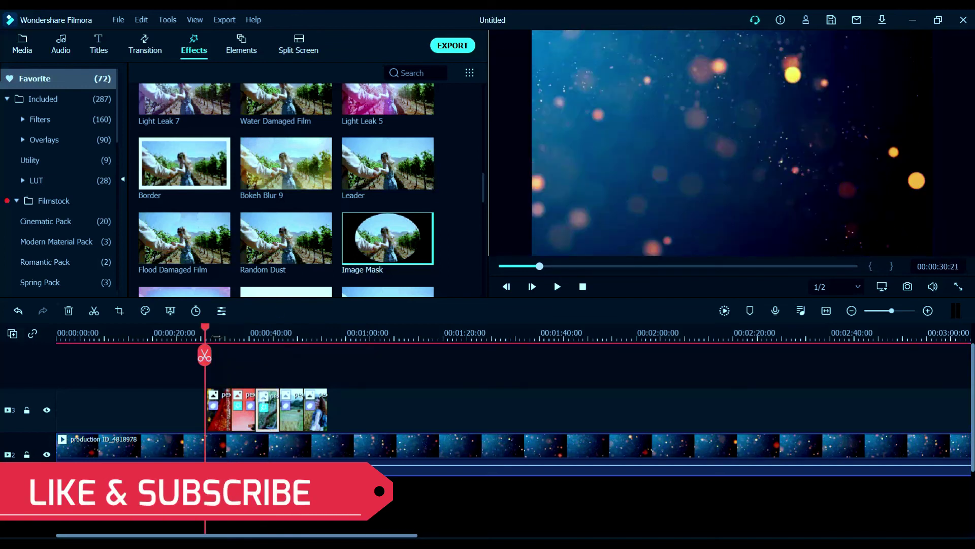
key(space)
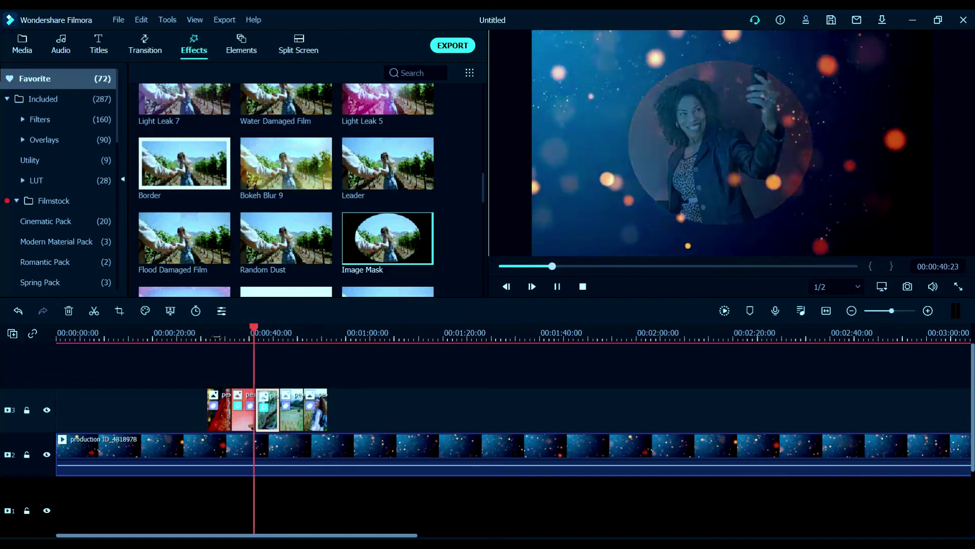
click(207, 359)
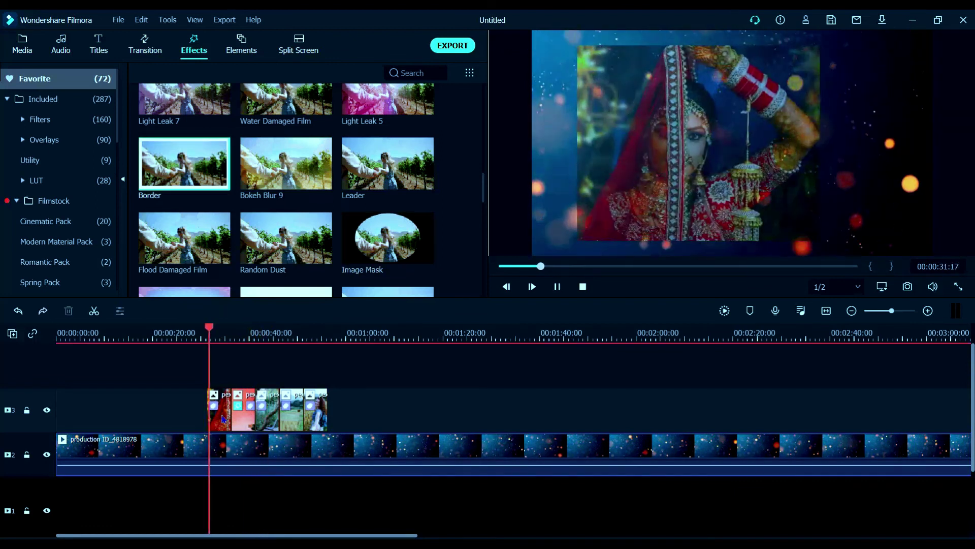
click(203, 356)
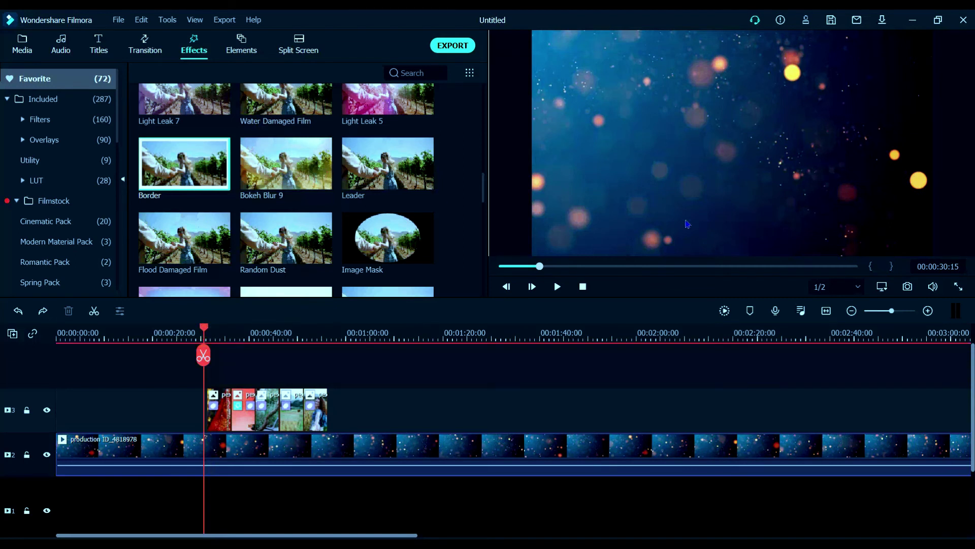
Apply the Border effect to the first photo of the bride and preview it from just before the clip.
click(223, 426)
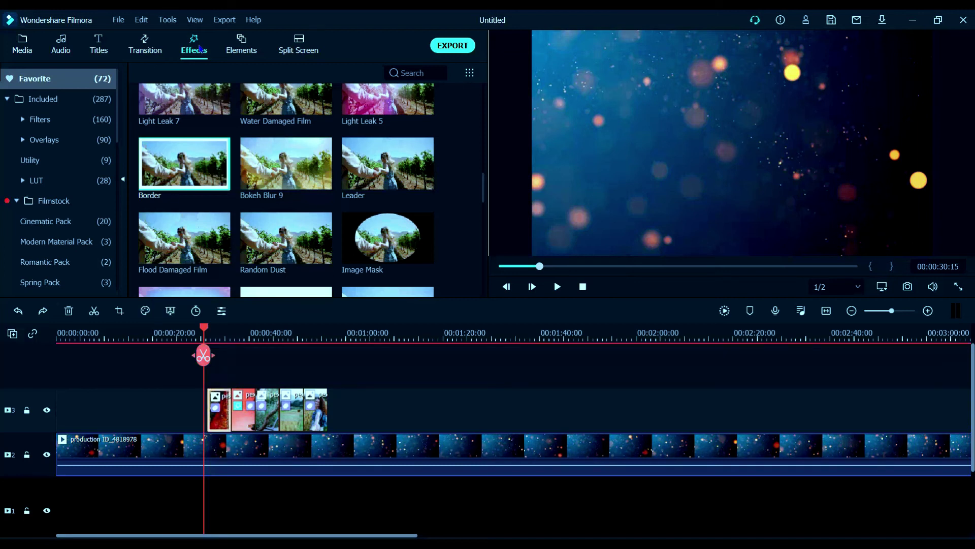
drag(189, 175, 213, 394)
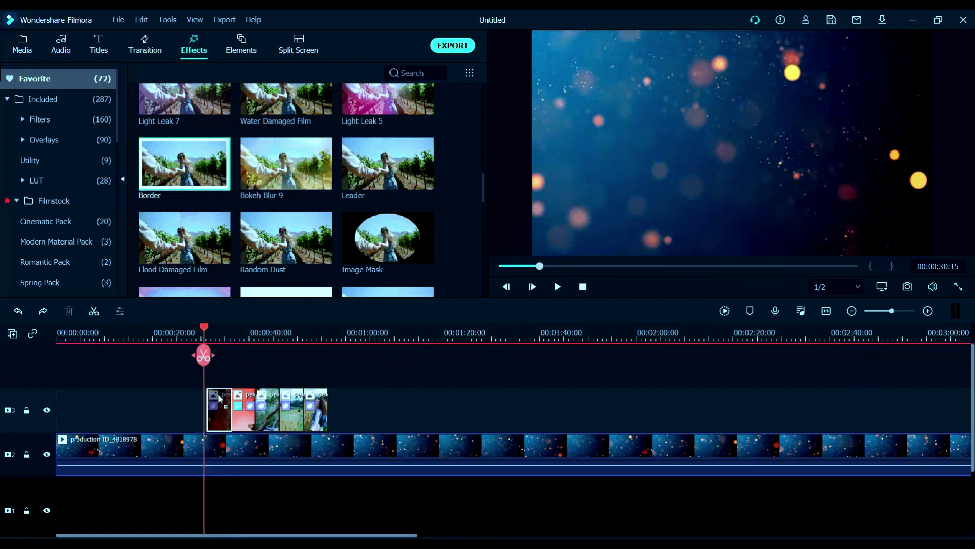
click(218, 399)
key(space)
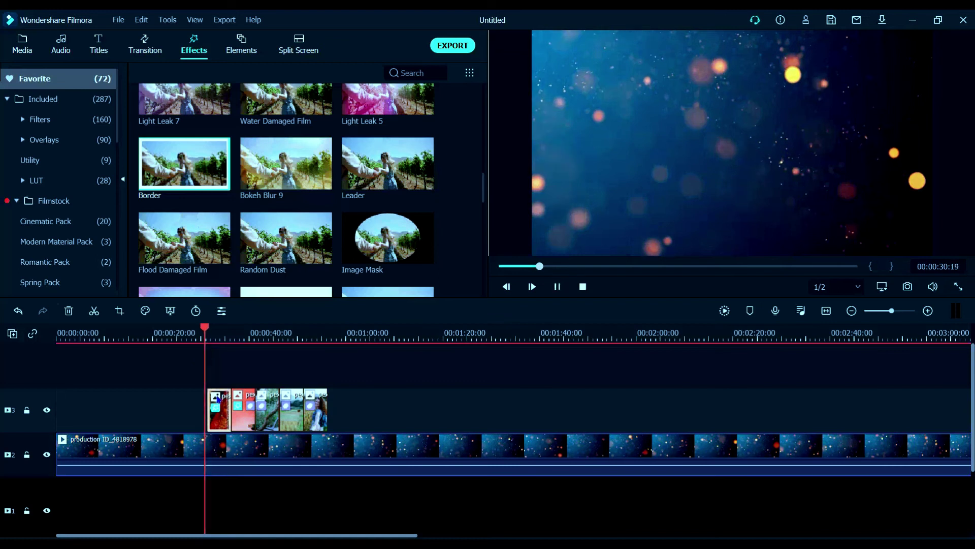
Add the Border effect to the second photo, the woman against the red background.
click(246, 423)
mouse_move(191, 184)
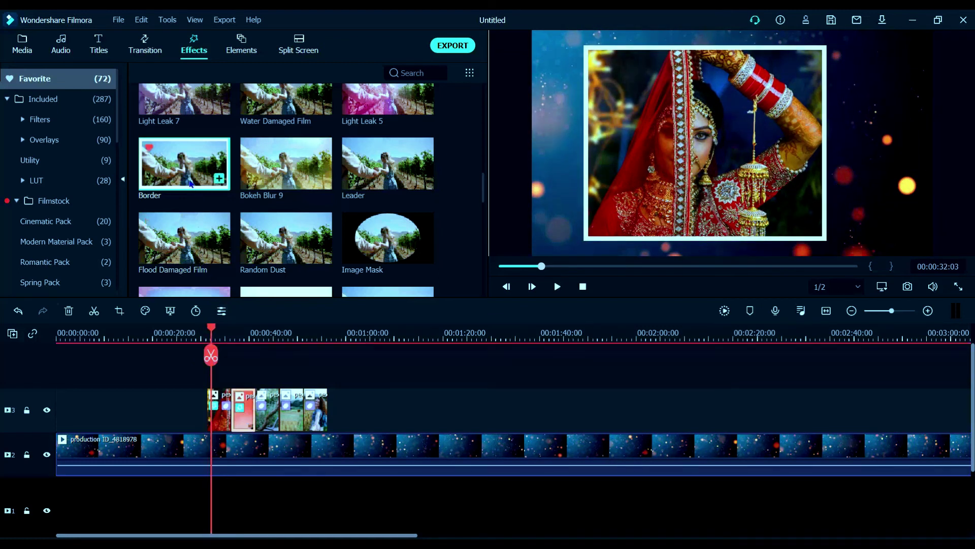
click(246, 336)
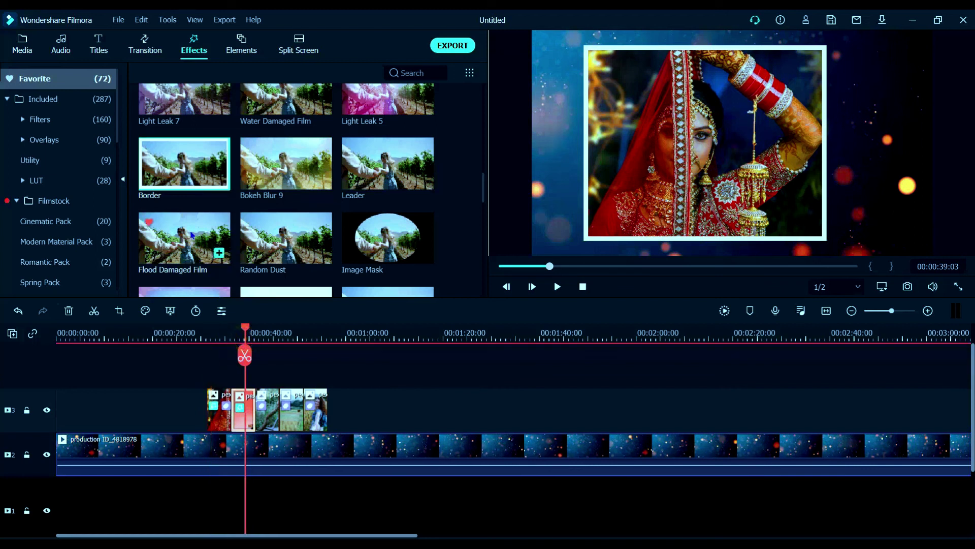
drag(184, 183, 239, 409)
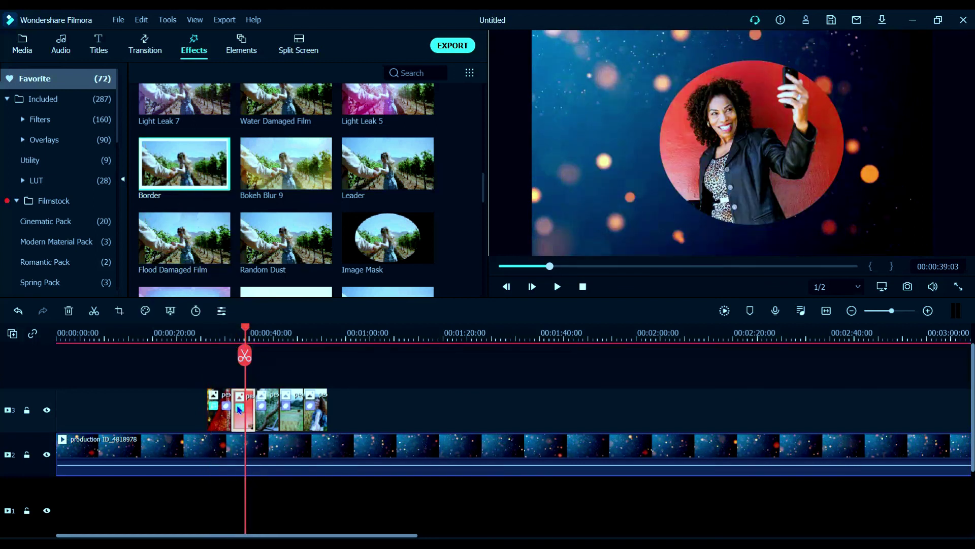
Add the Border effect to the third photo of the woman with the cake.
click(273, 333)
click(263, 424)
drag(179, 179, 273, 404)
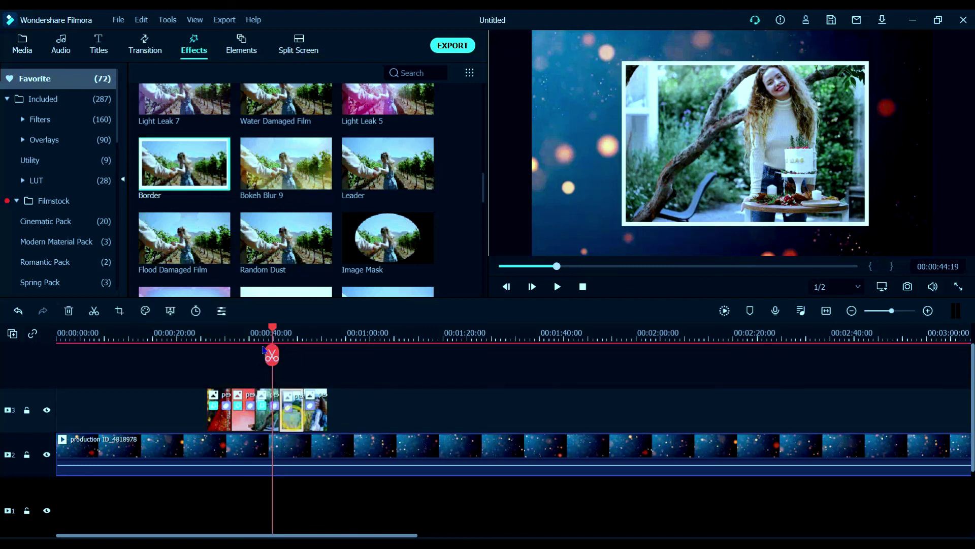
Add the Border effect to the fourth and fifth photos and start playback from just before the first photo.
drag(259, 373, 281, 402)
click(300, 337)
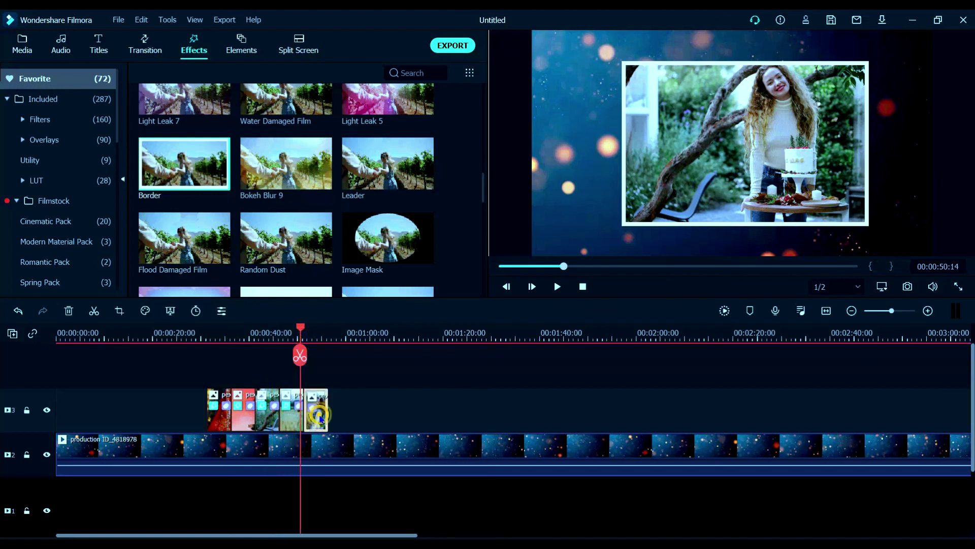
drag(266, 293, 316, 404)
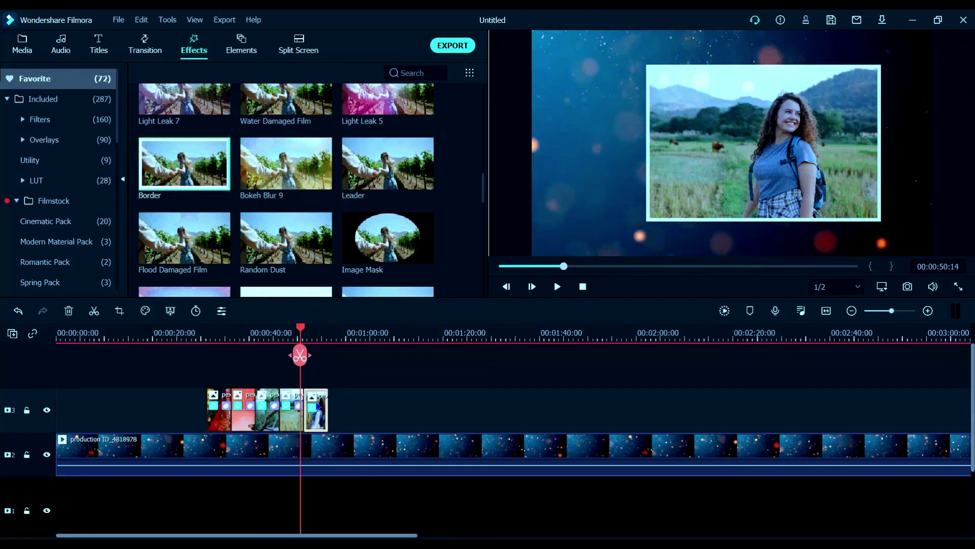
click(201, 336)
key(space)
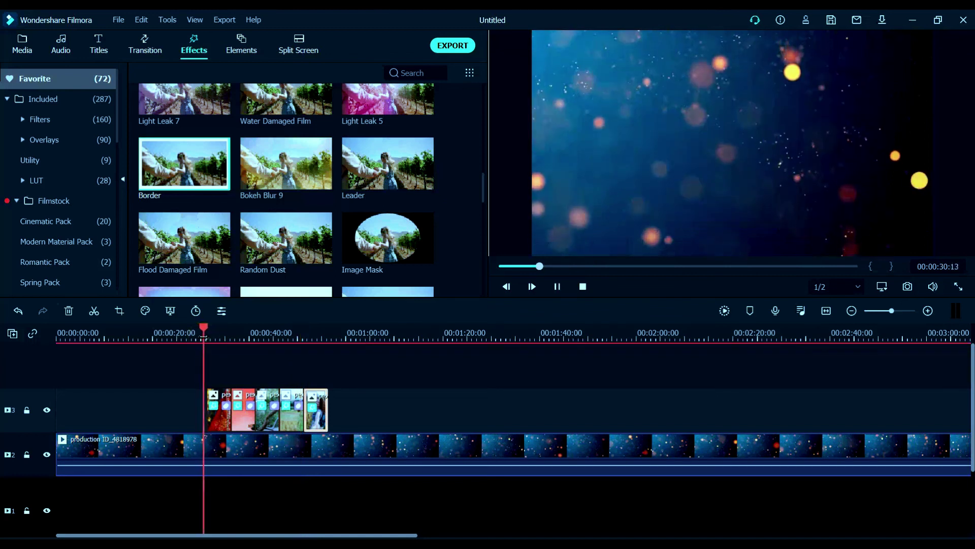